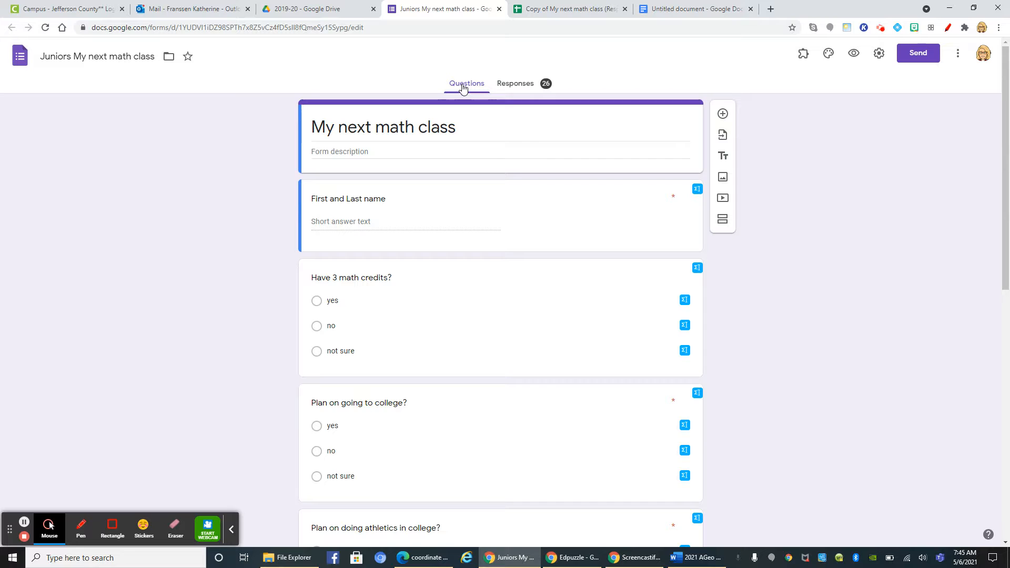
Open the form's collected responses as a spreadsheet in Google Sheets
click(518, 87)
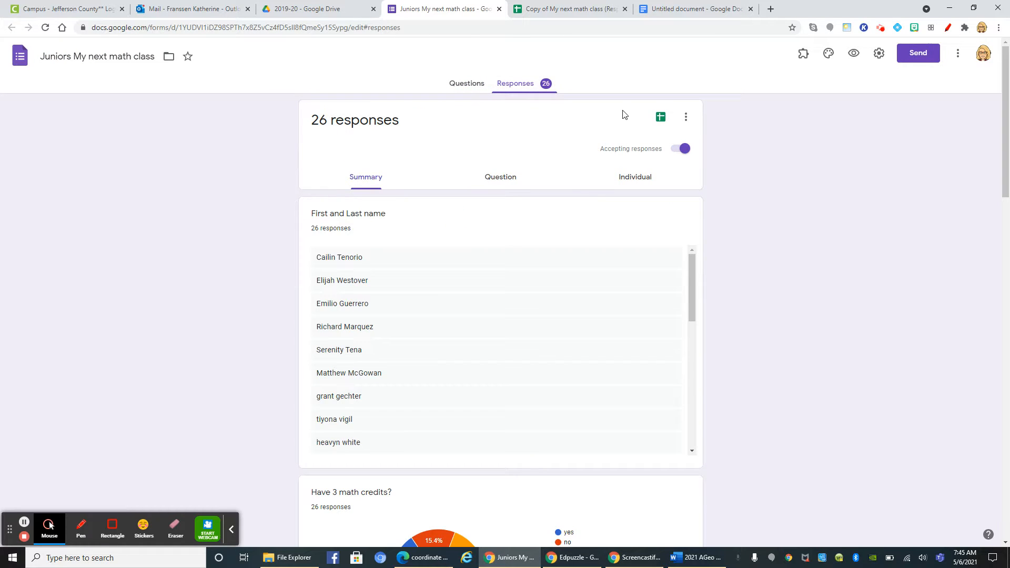
click(660, 116)
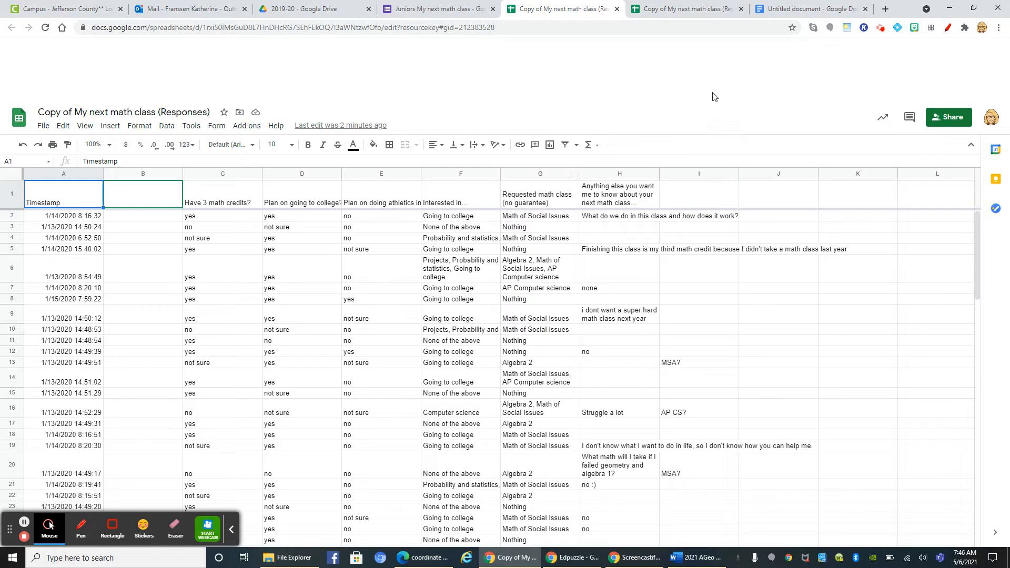
Open Google Jamboard in a new browser tab and create a blank jam
click(887, 10)
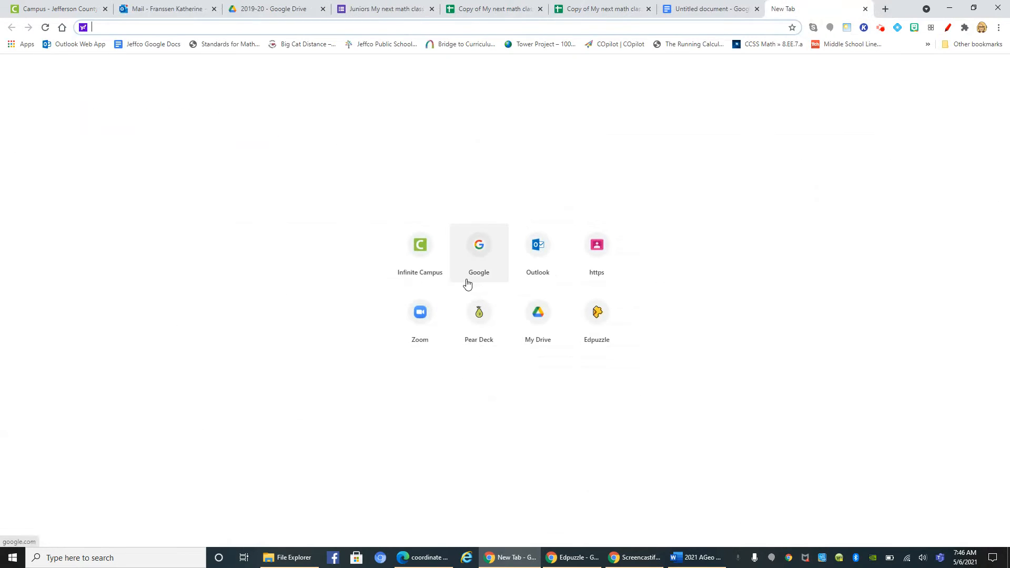
click(480, 246)
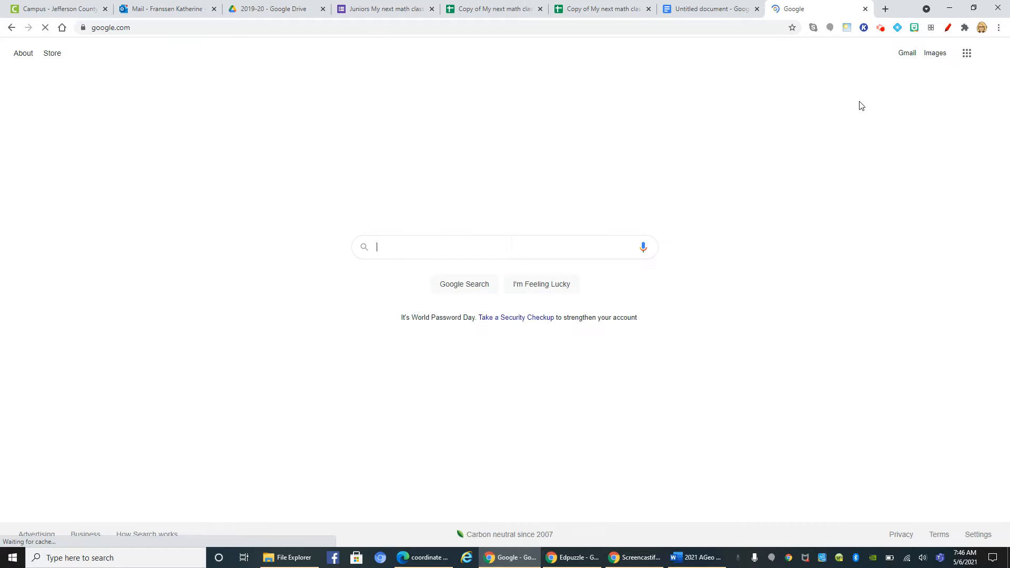
click(958, 55)
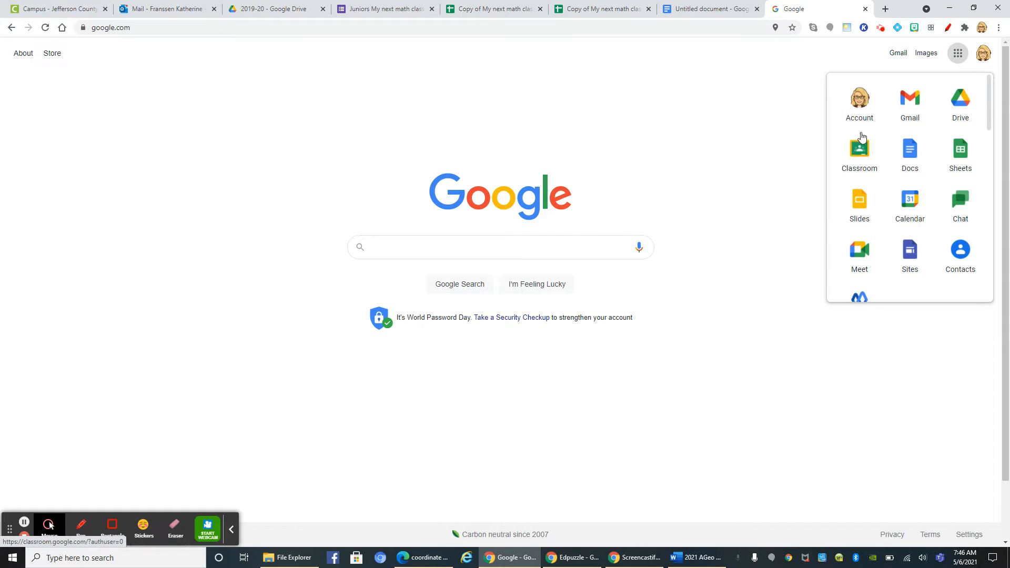
scroll(941, 211, down, 5)
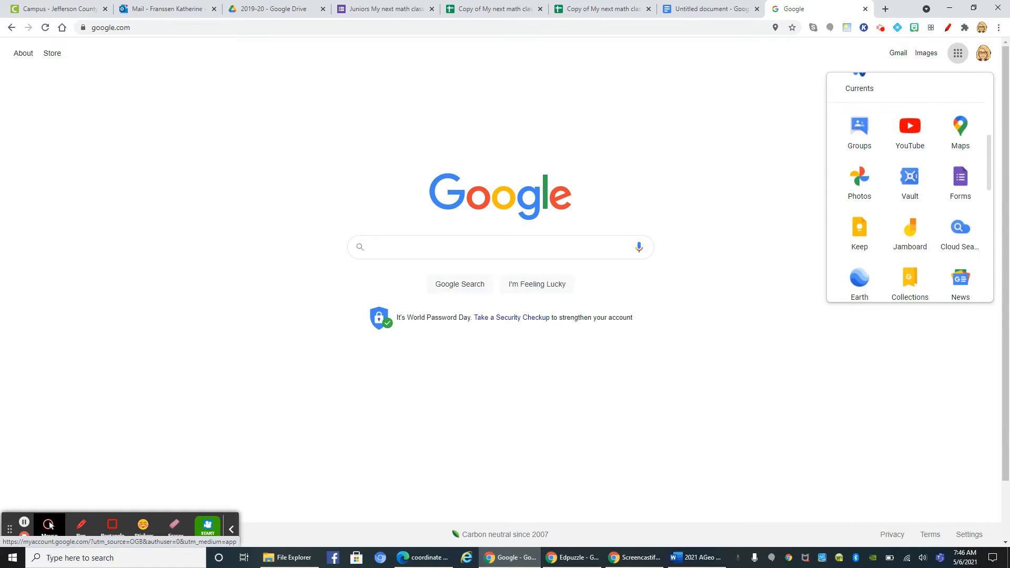
click(904, 236)
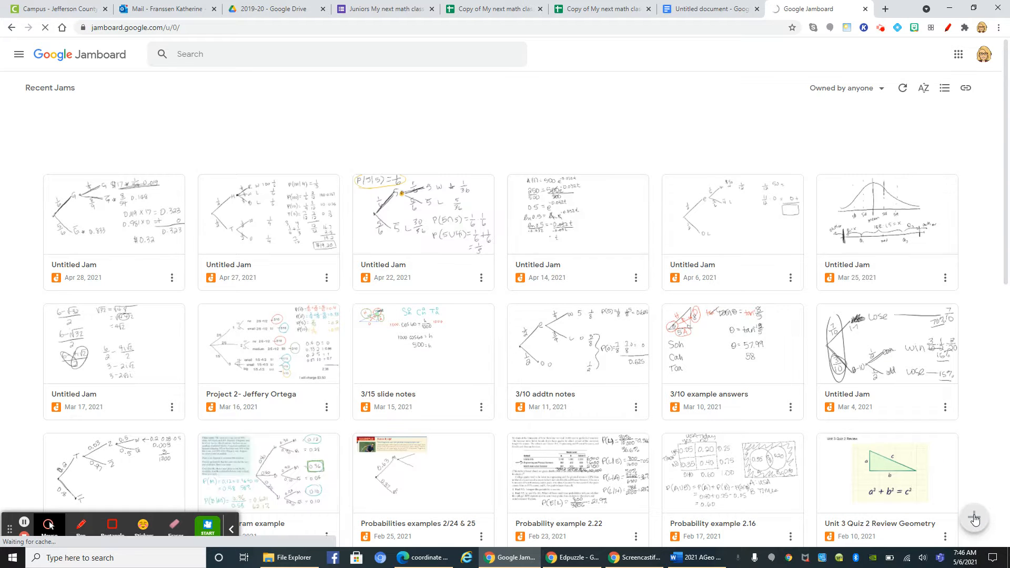
click(974, 519)
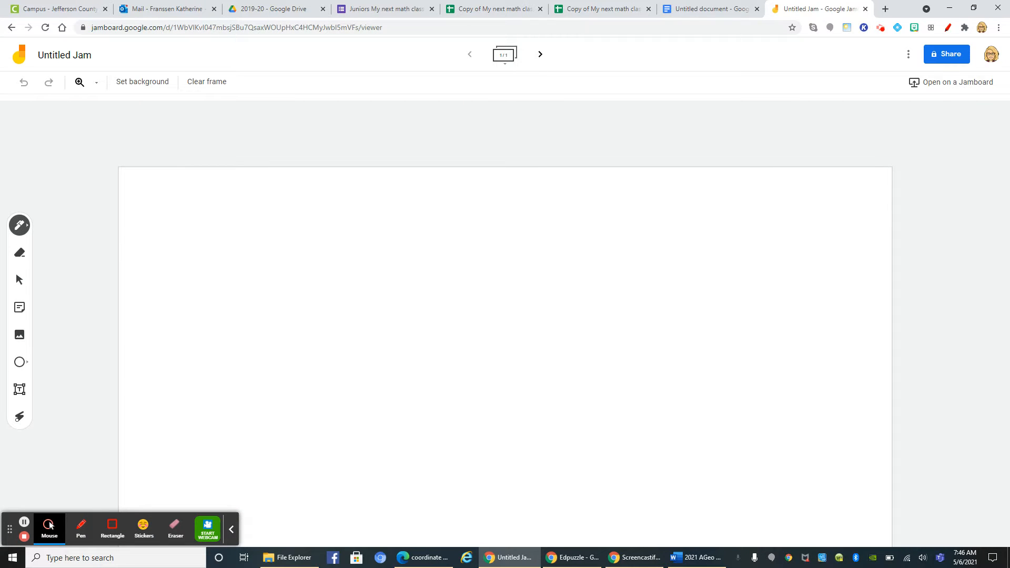
With the second pen style in black, handwrite "Going college" and draw a table's side edge and four horizontal lines beside it
click(20, 225)
click(75, 224)
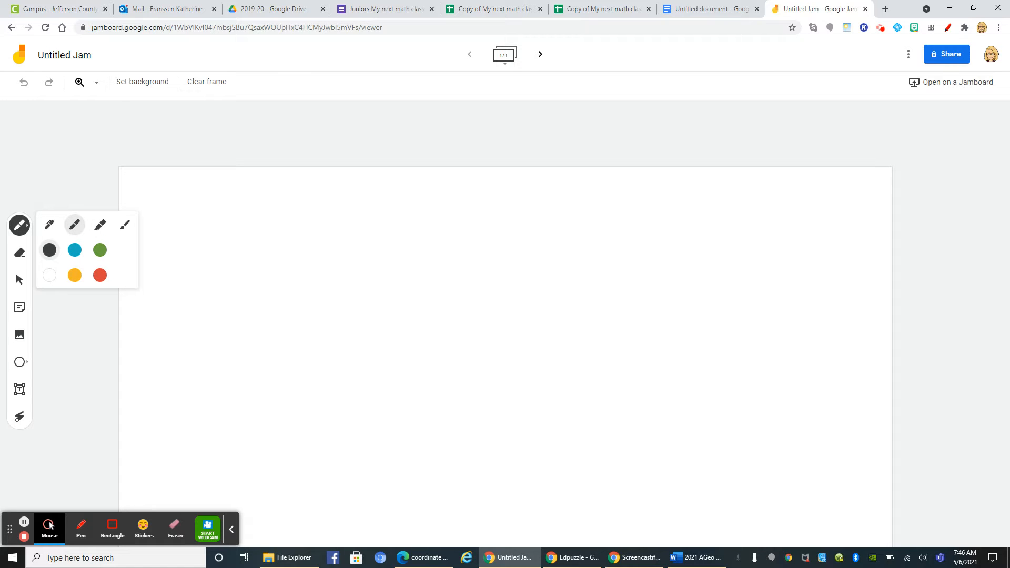
mouse_move(221, 317)
mouse_down()
mouse_move(204, 337)
mouse_move(266, 314)
mouse_move(239, 356)
mouse_move(296, 334)
mouse_up()
mouse_move(321, 247)
mouse_down()
mouse_move(331, 428)
mouse_move(354, 244)
mouse_move(640, 235)
mouse_up()
drag(331, 318, 617, 301)
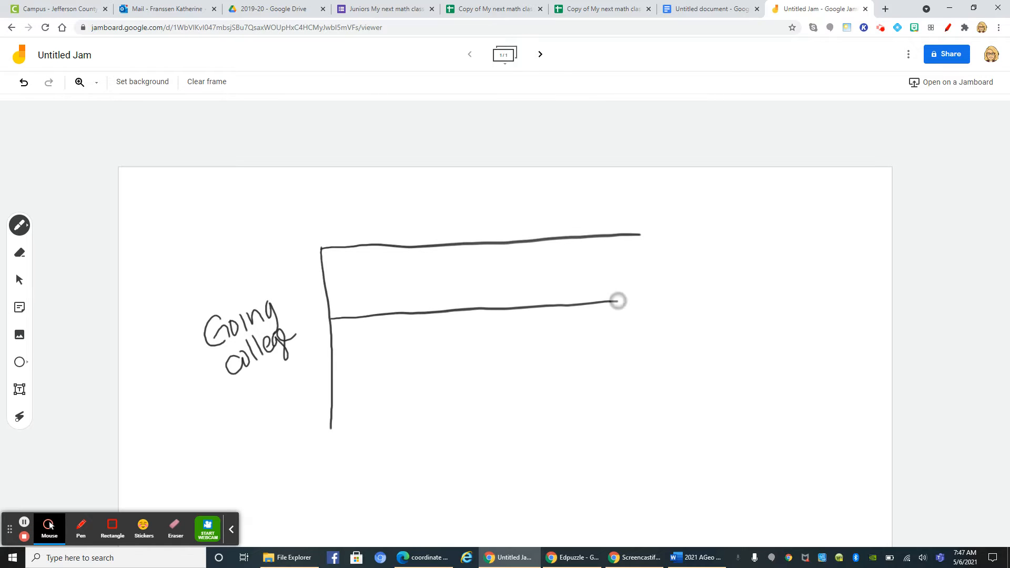
drag(331, 386, 633, 373)
drag(331, 435, 652, 419)
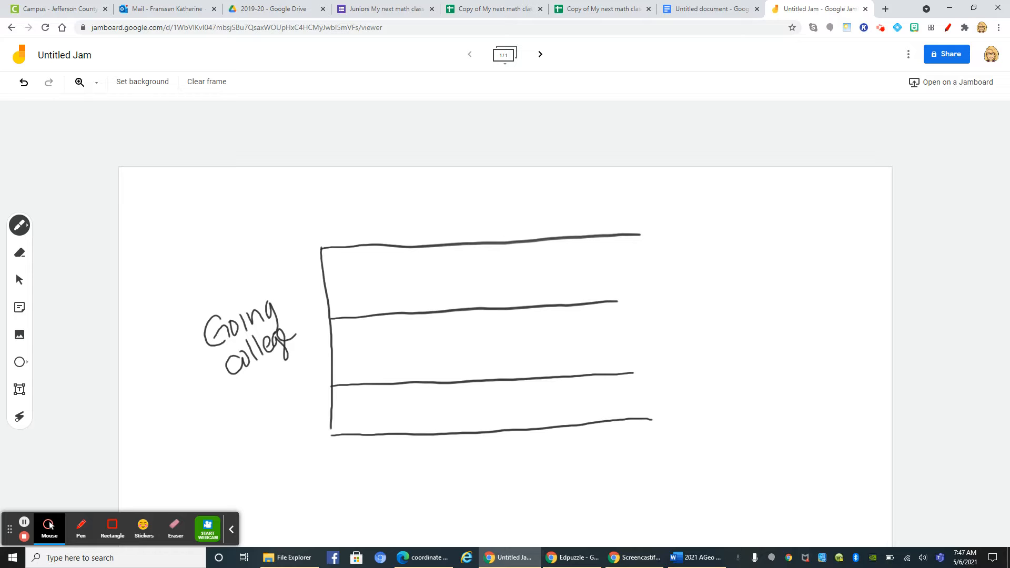
Handwrite "class" above the table and draw its vertical lines and closing edge to form a grid of three rows and four columns
drag(395, 183, 474, 184)
drag(392, 249, 404, 433)
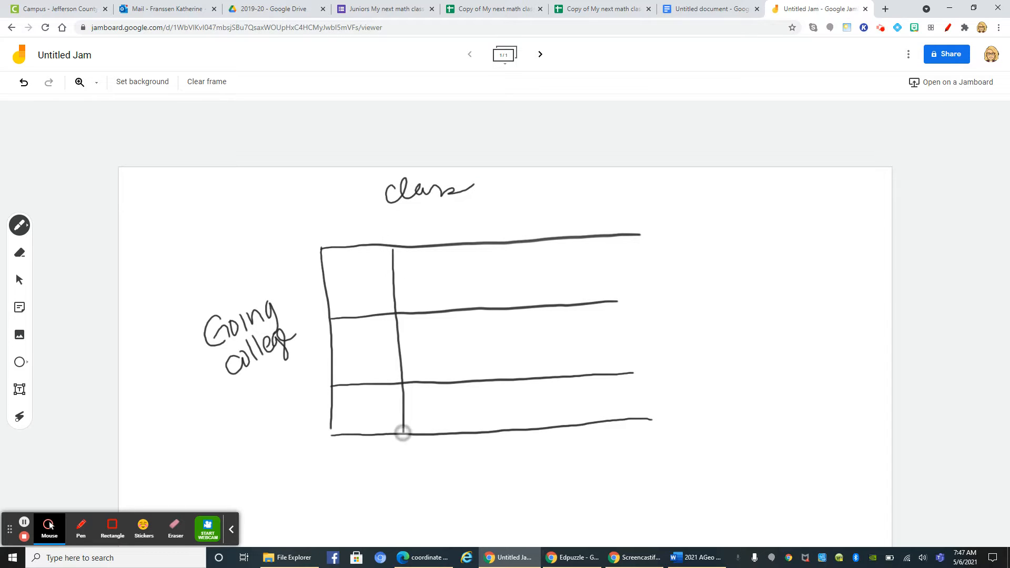
drag(472, 247, 486, 431)
drag(560, 246, 569, 424)
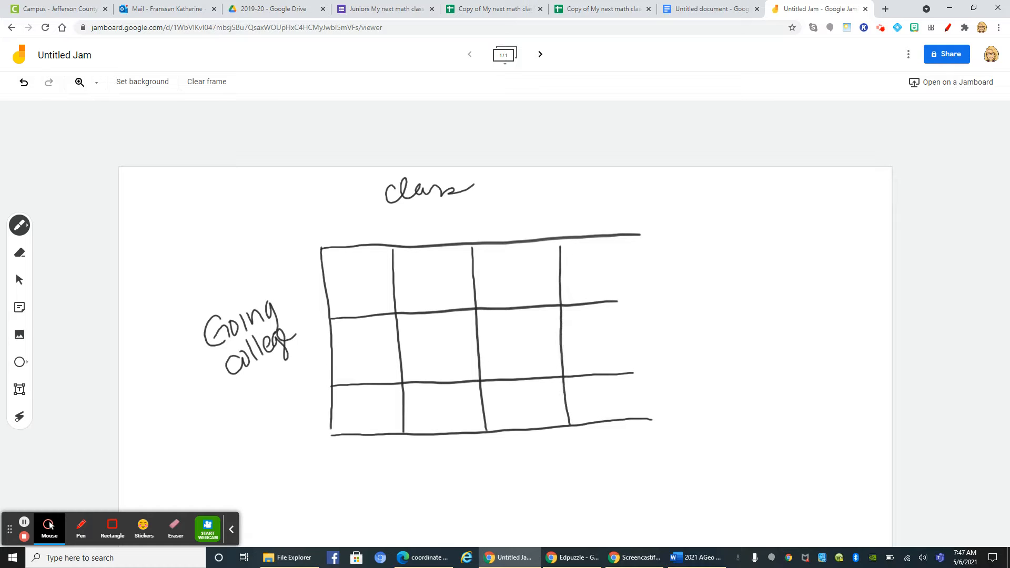
drag(633, 235, 653, 436)
drag(617, 303, 638, 300)
drag(628, 372, 649, 373)
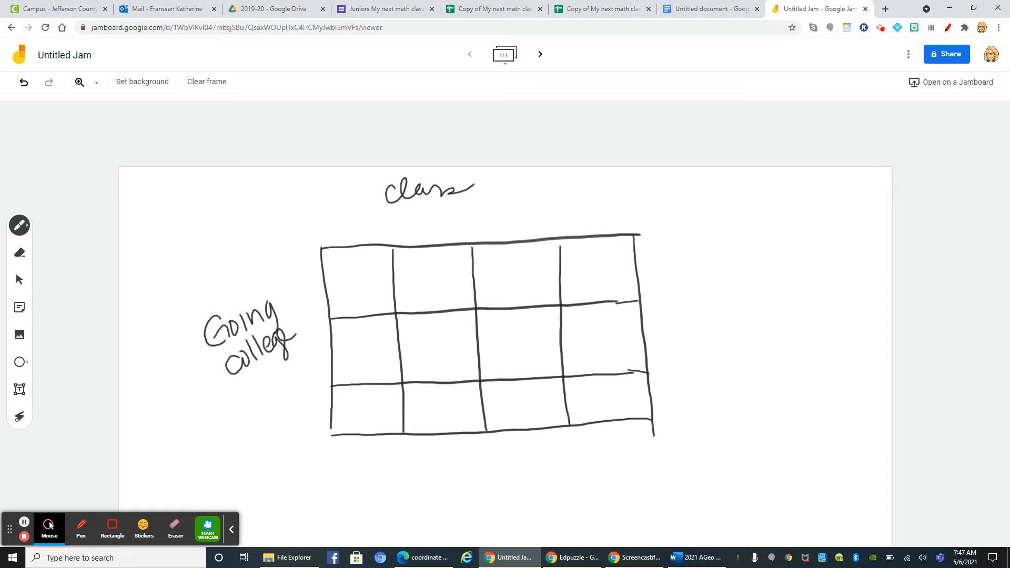
Label the three table rows "yes", "no" and "unsure" by hand
mouse_move(279, 280)
mouse_down()
mouse_move(296, 294)
mouse_move(323, 274)
mouse_up()
mouse_move(293, 350)
mouse_down()
mouse_move(306, 361)
mouse_move(316, 344)
mouse_up()
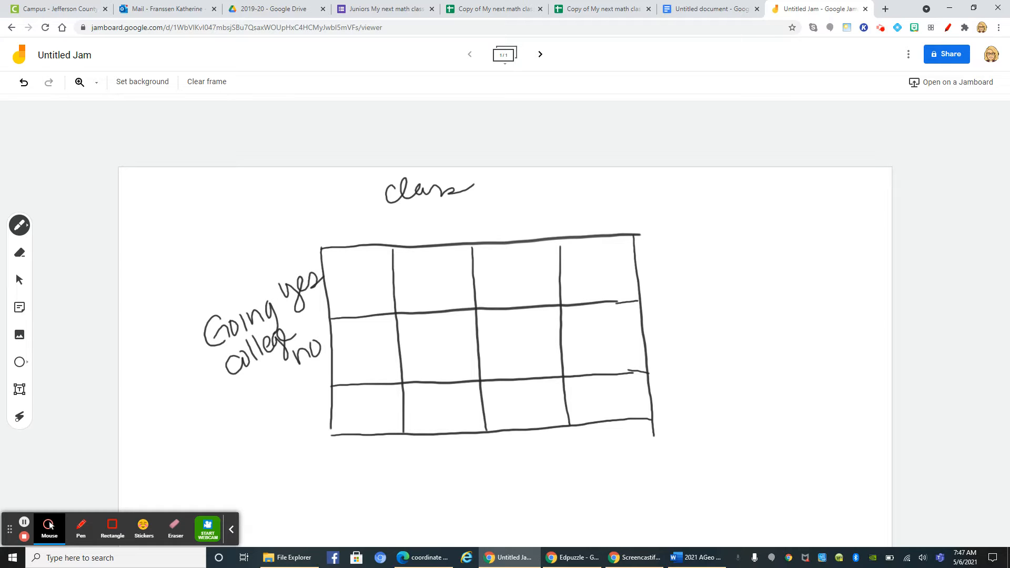
mouse_move(271, 415)
mouse_down()
mouse_move(287, 421)
mouse_move(308, 401)
mouse_move(289, 440)
mouse_move(318, 409)
mouse_move(328, 416)
mouse_up()
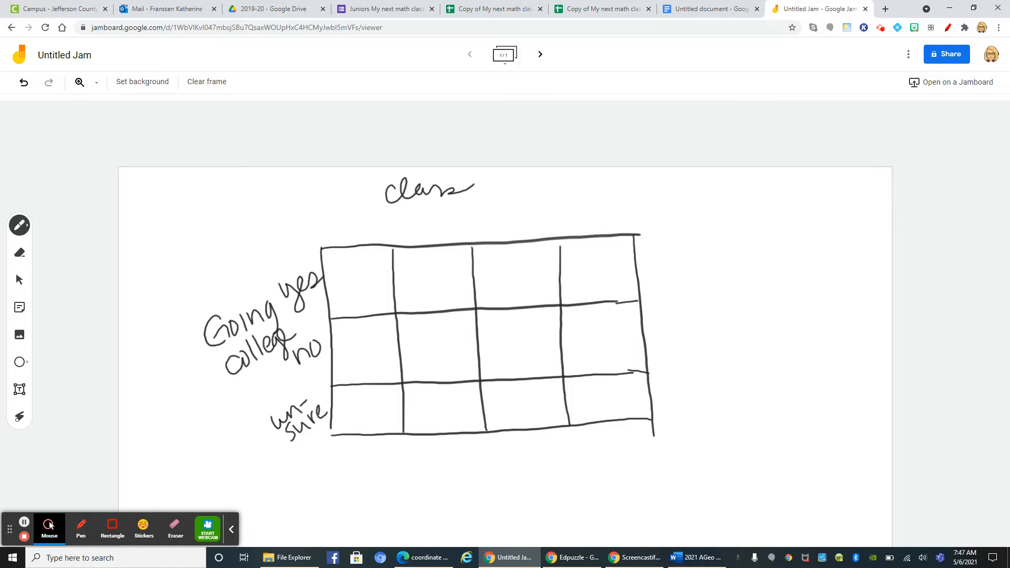
Label the four table columns "Alg2", "MSI", "CS" and "None" by hand, checking the class choices in the response sheet
mouse_move(335, 237)
mouse_down()
mouse_move(334, 218)
mouse_move(374, 208)
mouse_move(385, 222)
mouse_move(438, 218)
mouse_move(442, 229)
mouse_up()
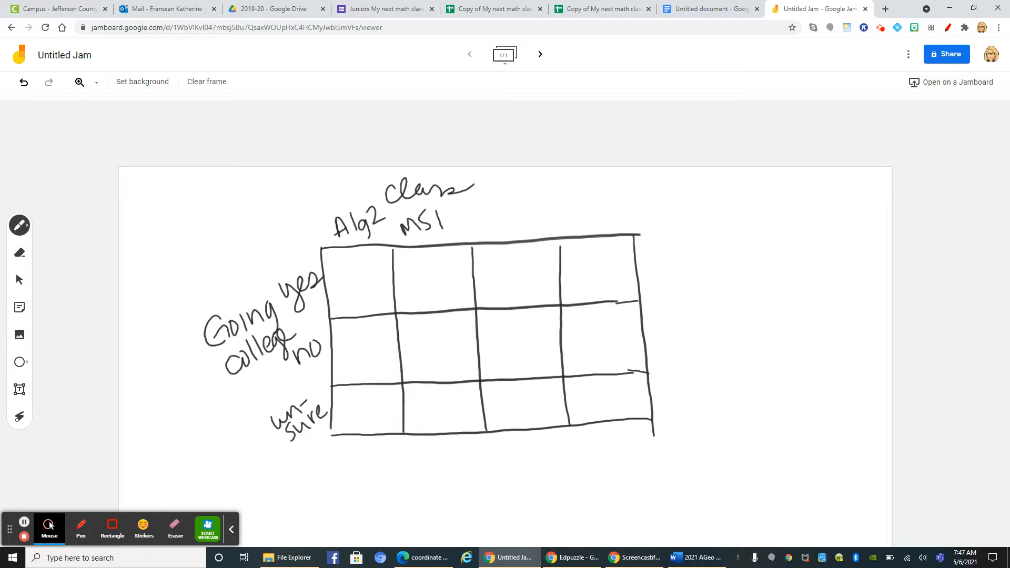
click(494, 9)
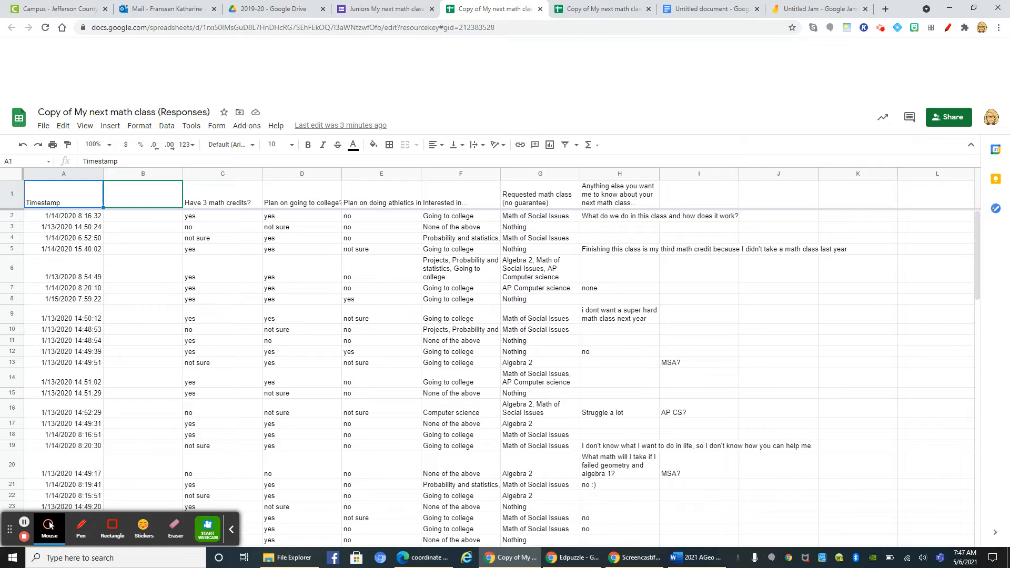
click(820, 9)
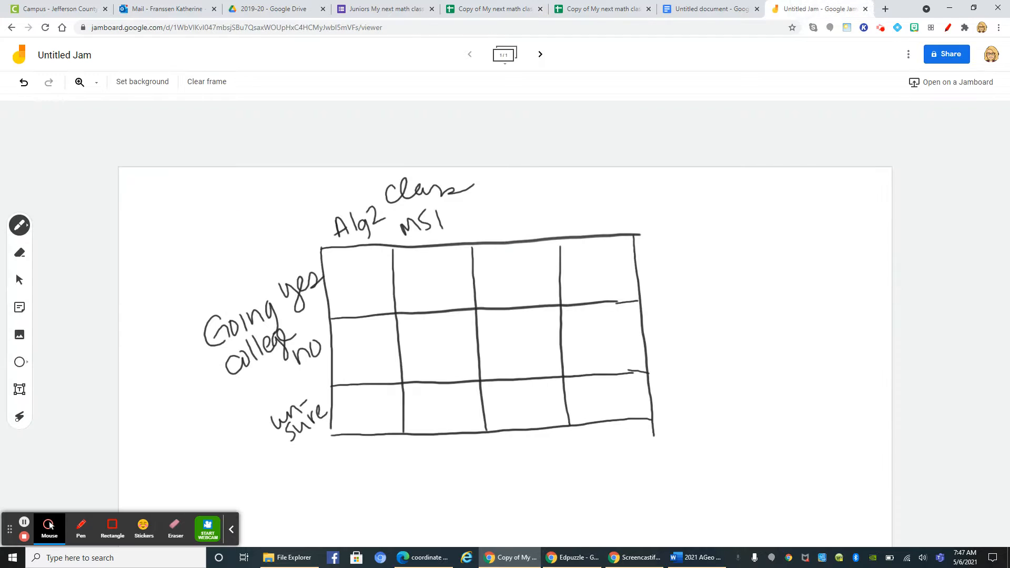
drag(520, 210, 508, 228)
mouse_move(577, 227)
mouse_down()
mouse_move(588, 210)
mouse_move(619, 220)
mouse_move(633, 211)
mouse_up()
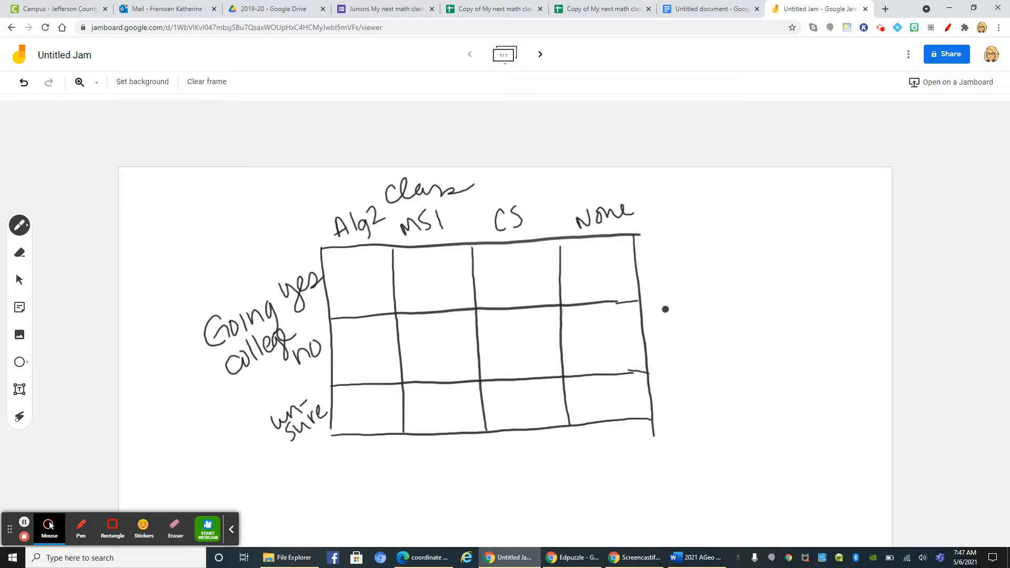
In the response sheet, sort the data A to Z by "Plan on going to college?" and review the sorted answers
click(494, 16)
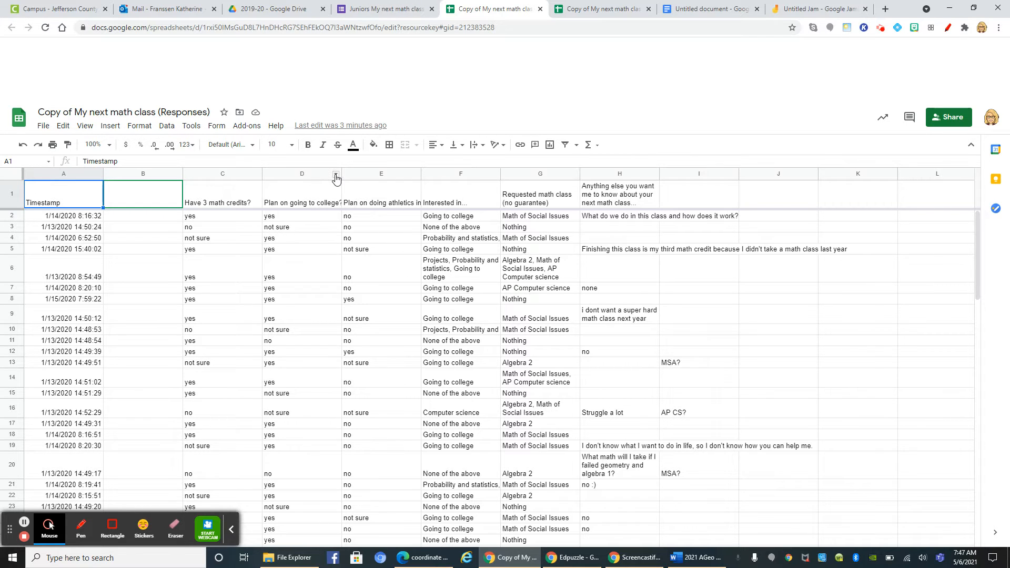
click(335, 177)
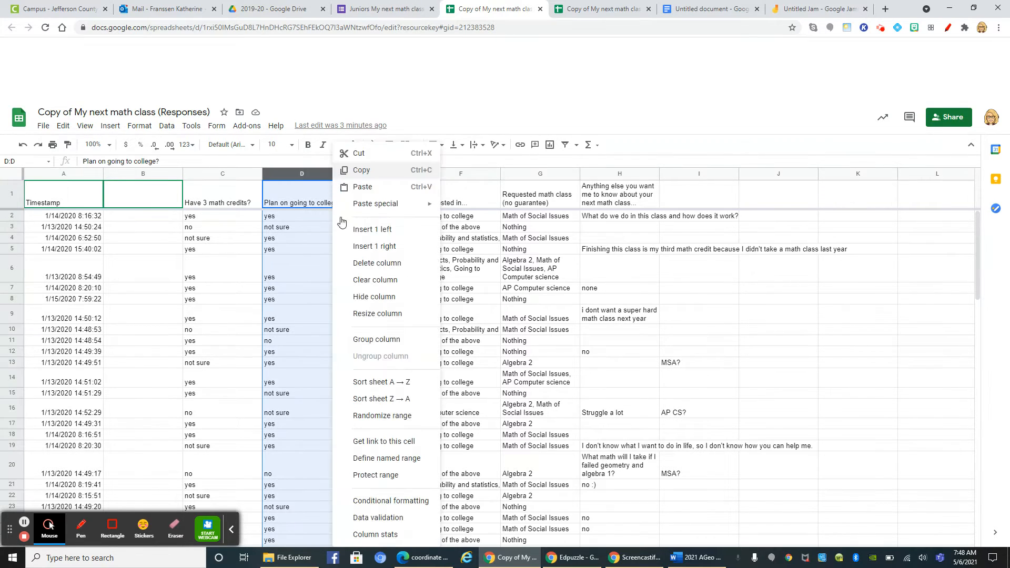
click(371, 382)
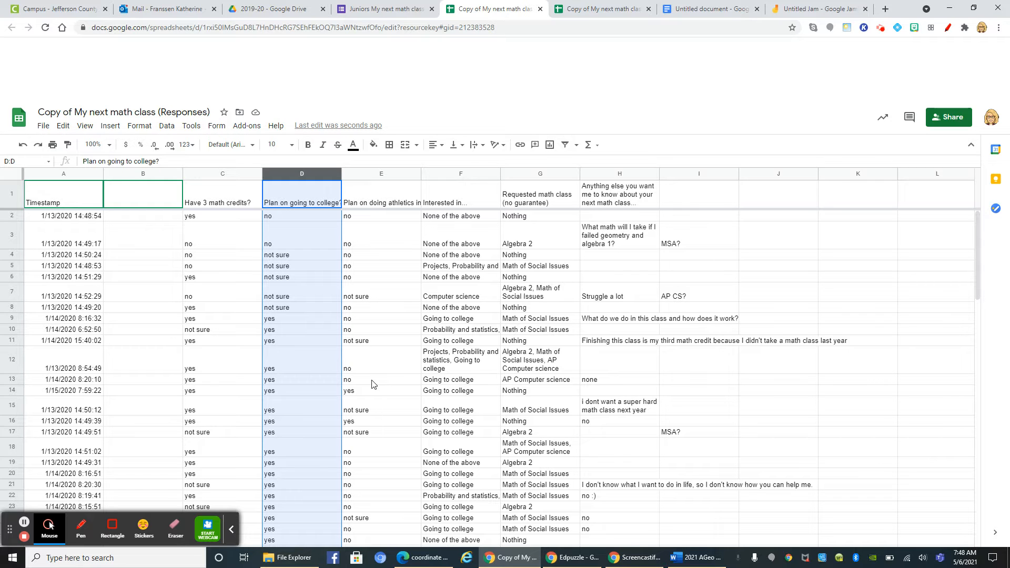
scroll(908, 271, down, 3)
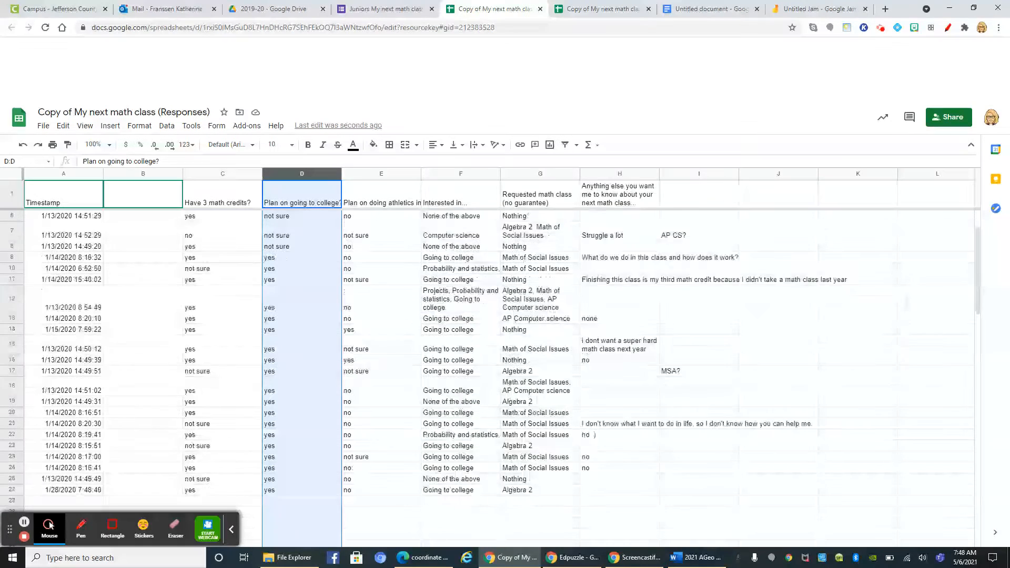
scroll(909, 271, up, 3)
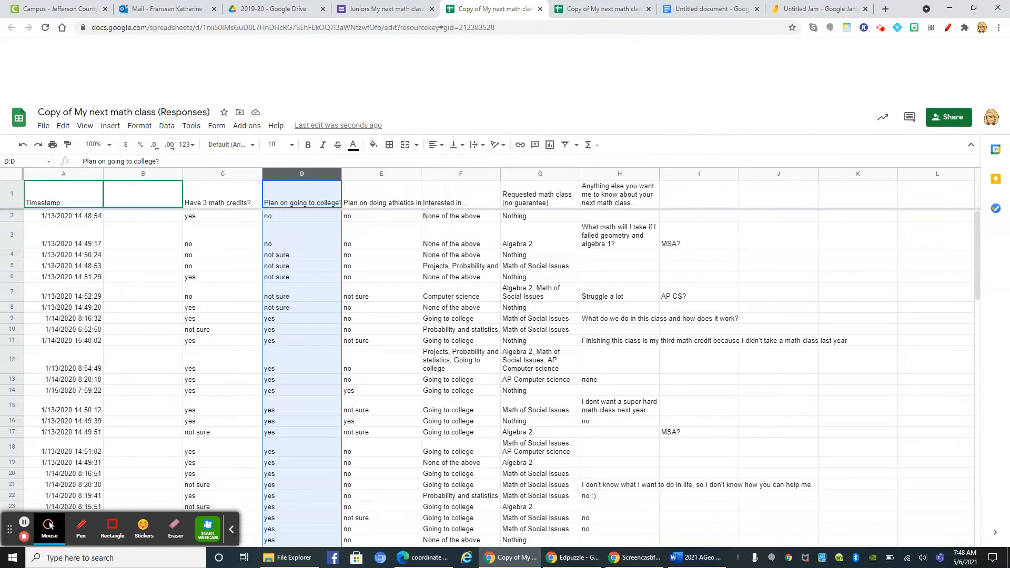
Back in the jam, write the grand total 26 and the row totals 2 for no, 5 for unsure and 19 for yes
click(820, 9)
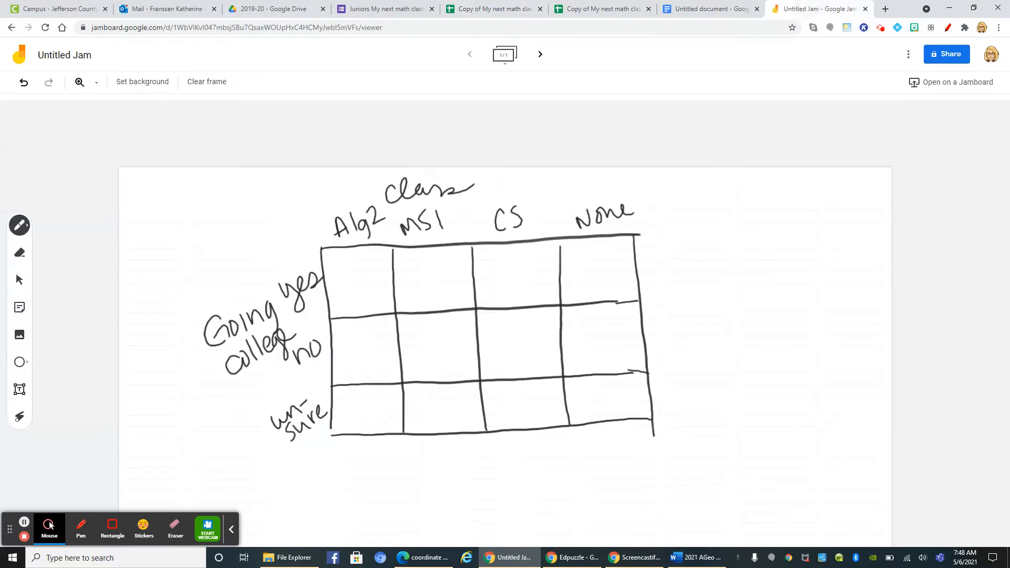
mouse_move(673, 448)
mouse_down()
mouse_move(687, 444)
mouse_move(697, 464)
mouse_up()
drag(677, 331, 690, 355)
click(494, 9)
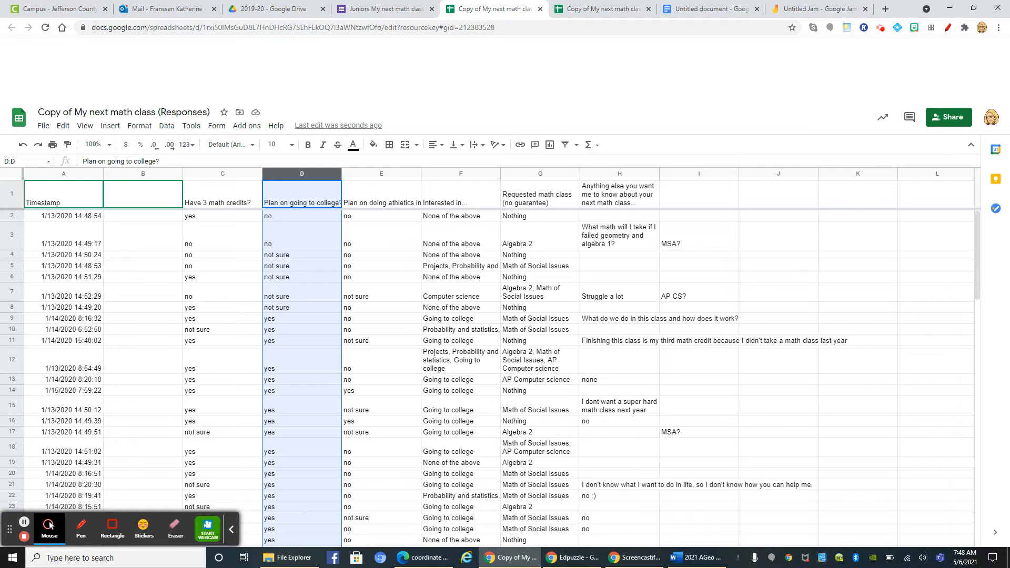
click(813, 9)
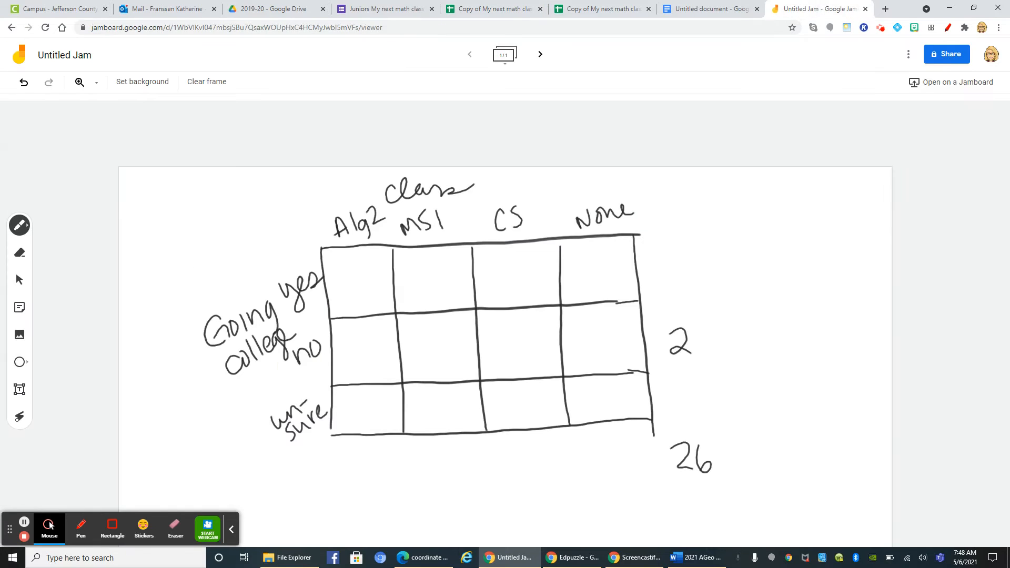
mouse_move(695, 389)
mouse_down()
mouse_move(676, 401)
mouse_move(675, 417)
mouse_up()
mouse_move(660, 254)
mouse_down()
mouse_move(658, 273)
mouse_move(665, 254)
mouse_move(680, 273)
mouse_up()
In the response sheet, sort the data A to Z by "Requested math class (no guarantee)"
click(504, 9)
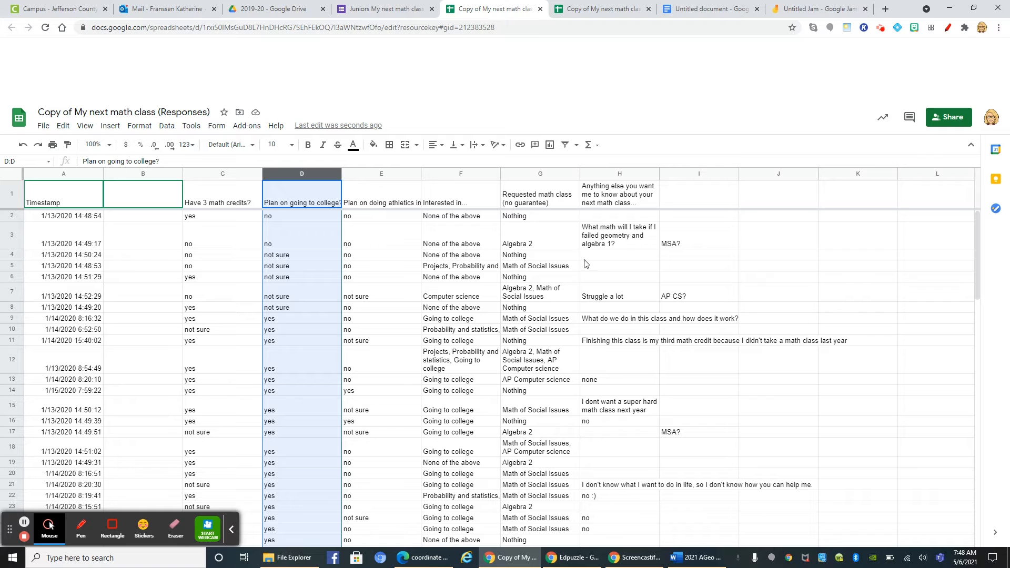
click(575, 179)
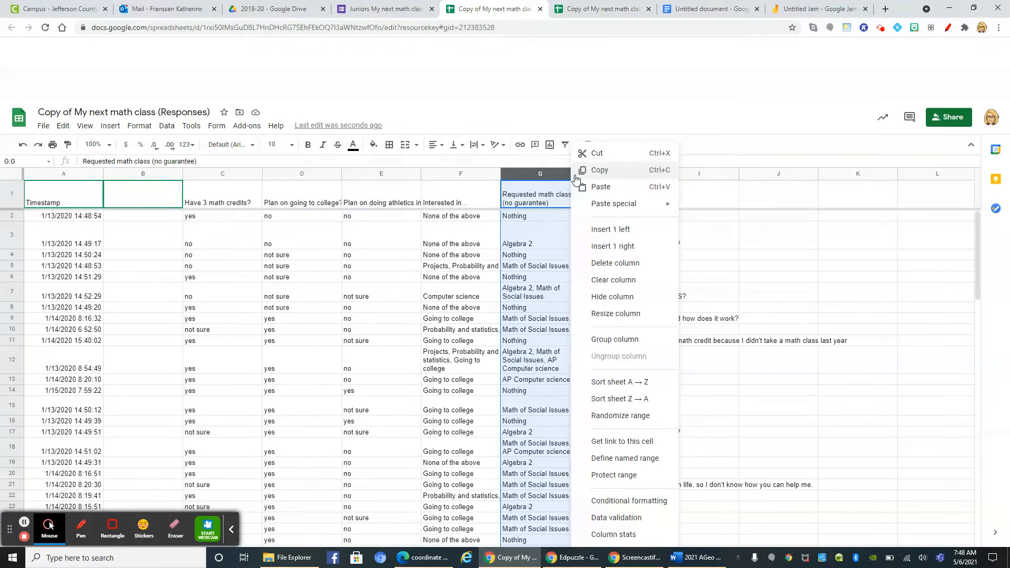
click(625, 382)
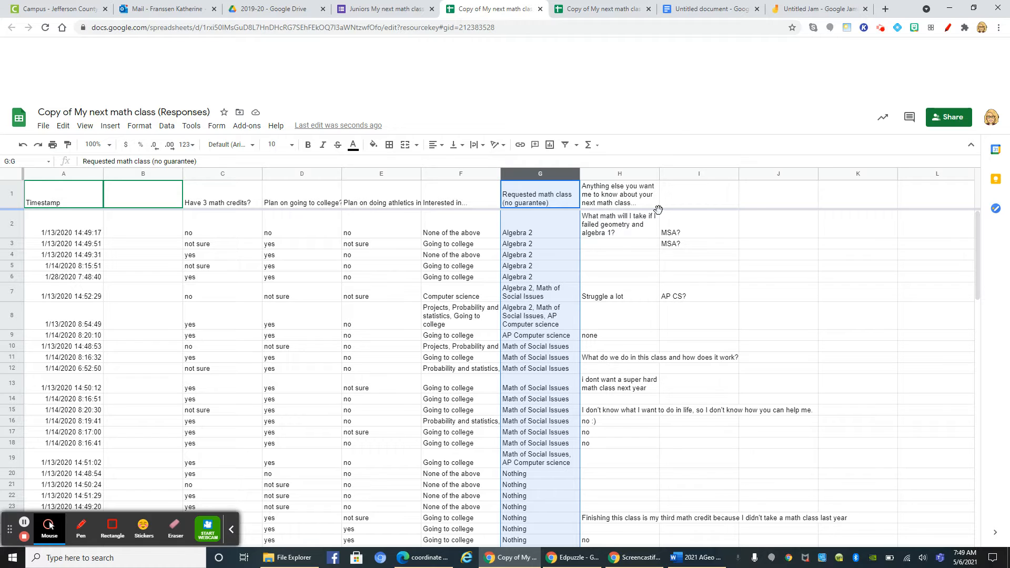
Write the column totals under the jam table from the sorted responses: 7 for Alg2, 10 for MSI, 1 for CS and 8 for None
click(795, 10)
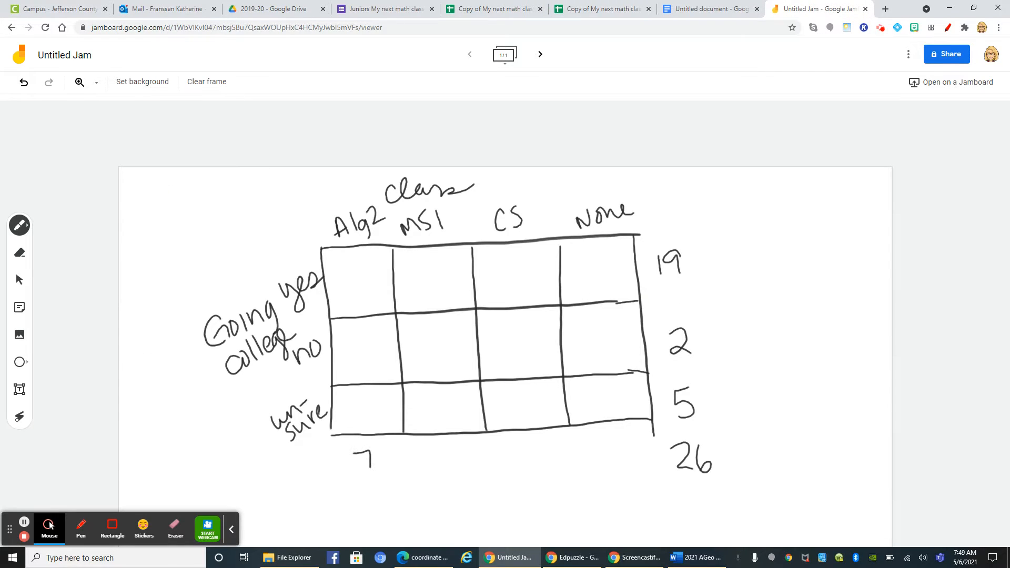
click(495, 8)
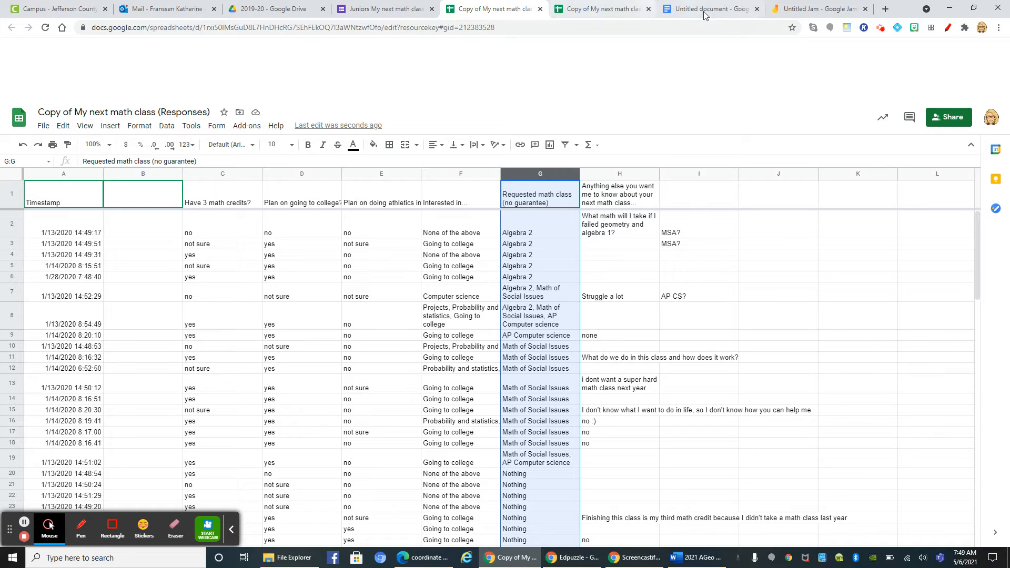
click(808, 10)
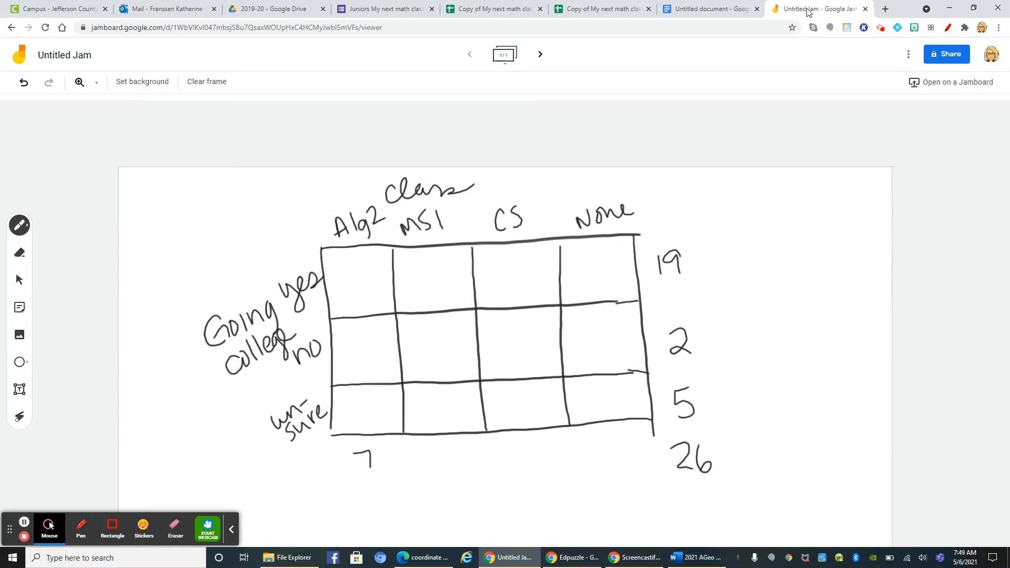
drag(527, 445, 530, 467)
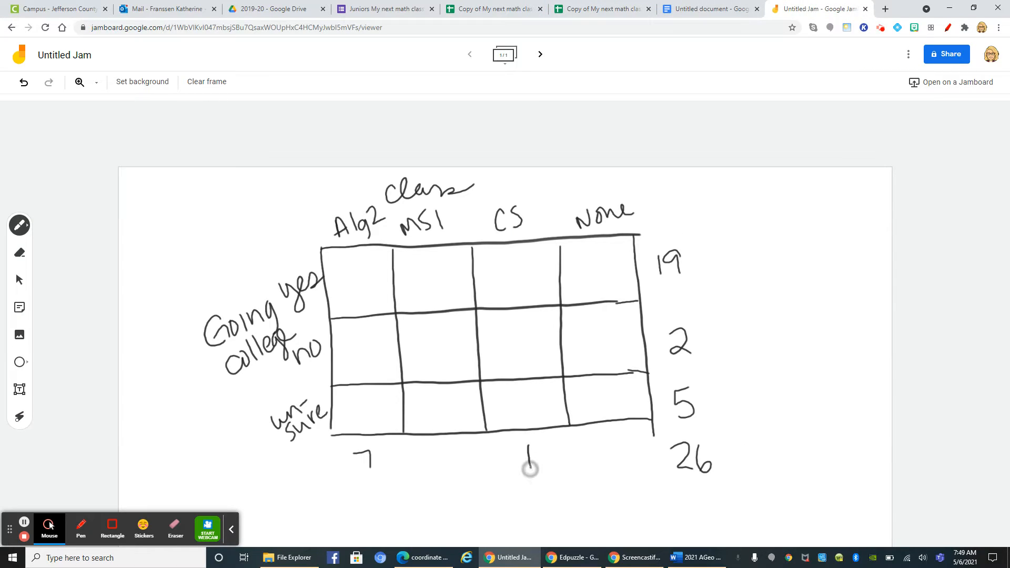
click(616, 9)
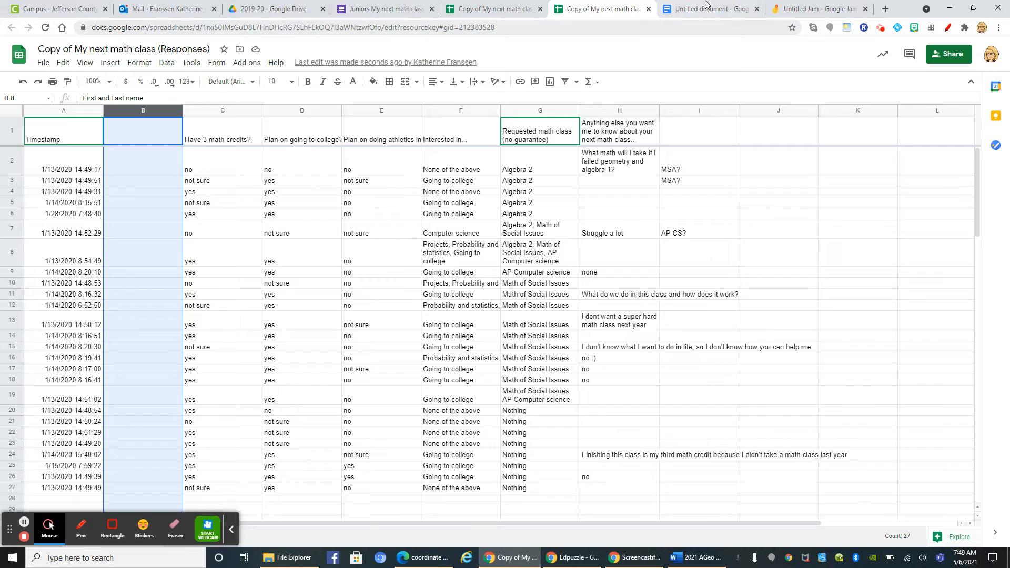
click(800, 6)
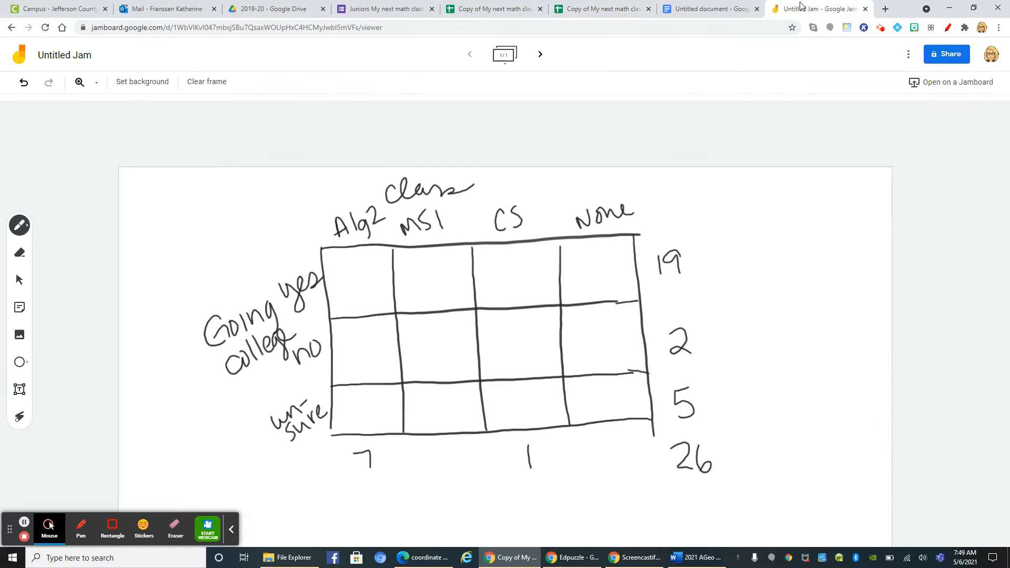
mouse_move(436, 451)
mouse_down()
mouse_move(439, 470)
mouse_move(454, 449)
mouse_up()
drag(615, 441, 616, 442)
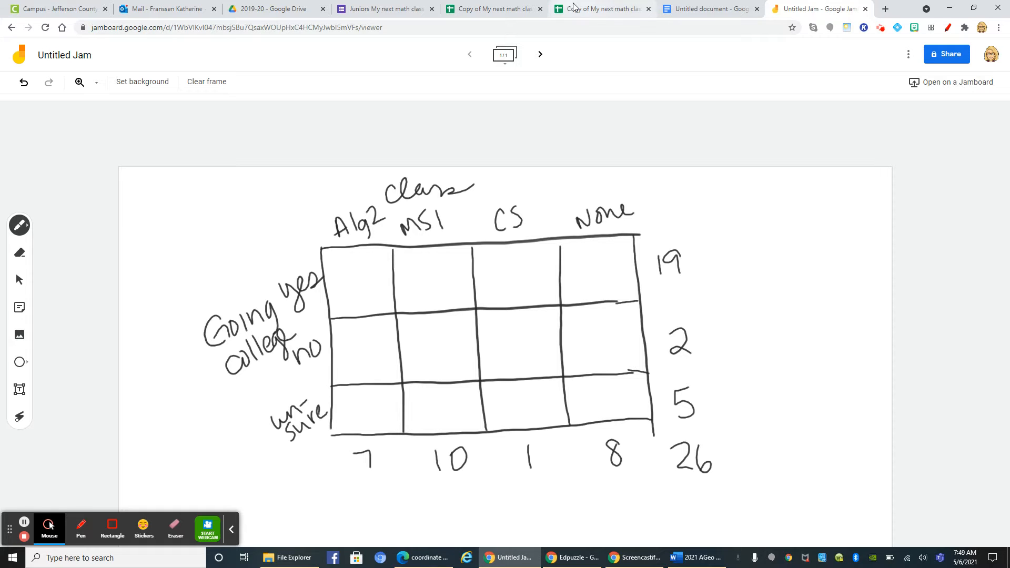
Count college plans for Algebra 2 in the response sheet and fill the Alg2 column with yes 4, no 1 and unsure 2
click(505, 8)
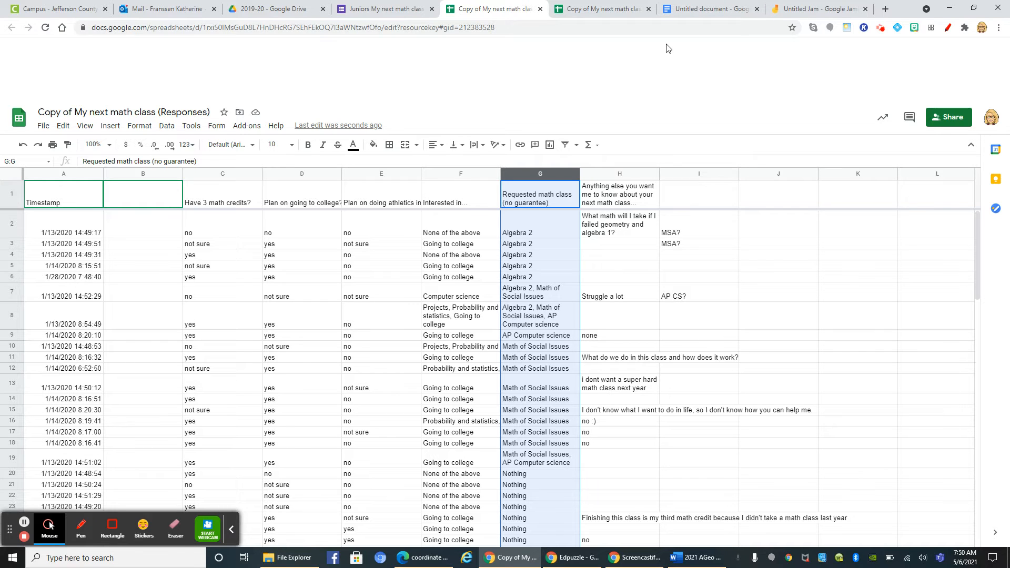
click(793, 11)
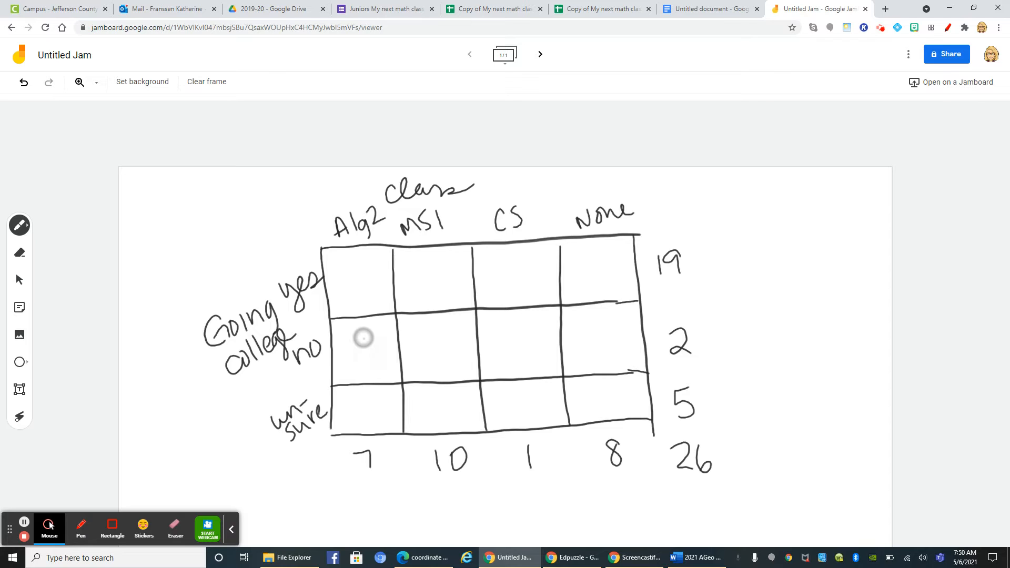
drag(365, 339, 368, 360)
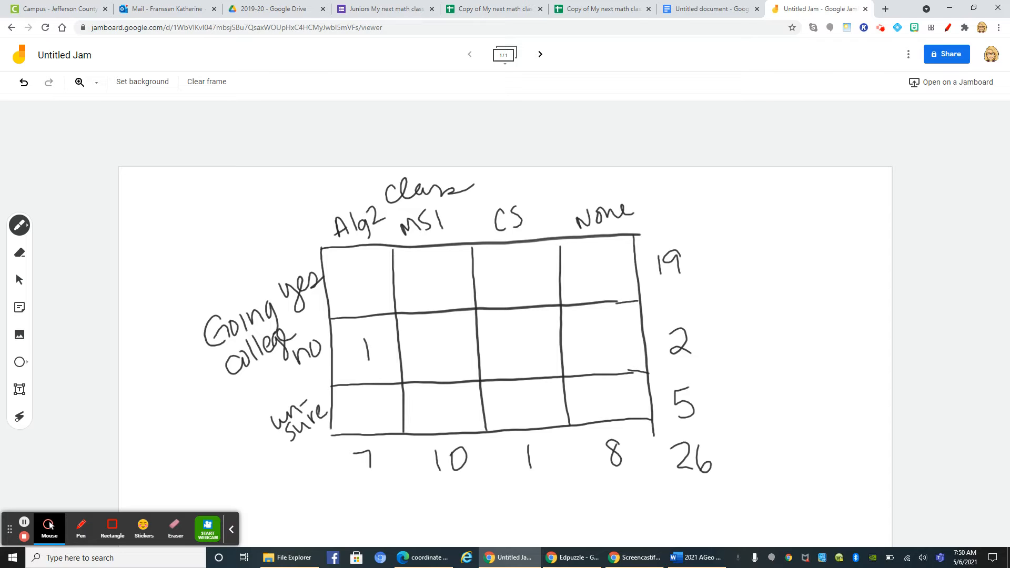
click(513, 8)
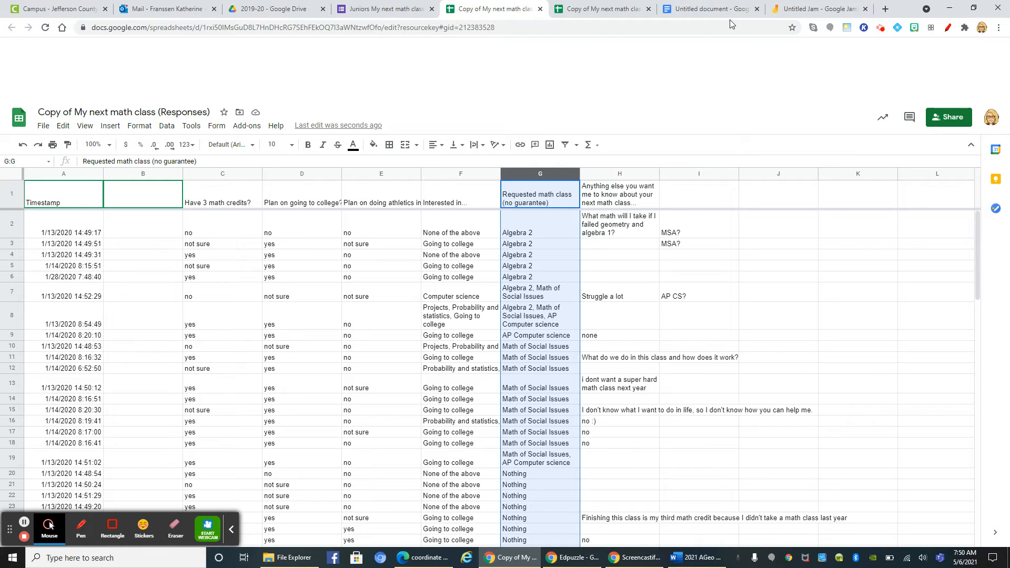
click(793, 10)
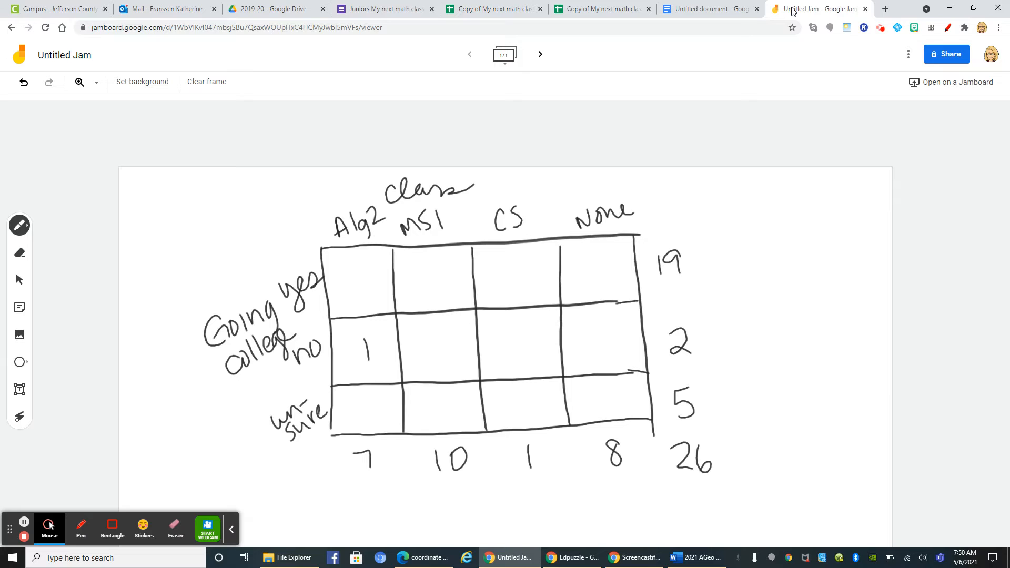
mouse_move(353, 269)
mouse_down()
mouse_move(347, 280)
mouse_move(367, 283)
mouse_up()
drag(361, 267, 363, 290)
drag(360, 403, 376, 418)
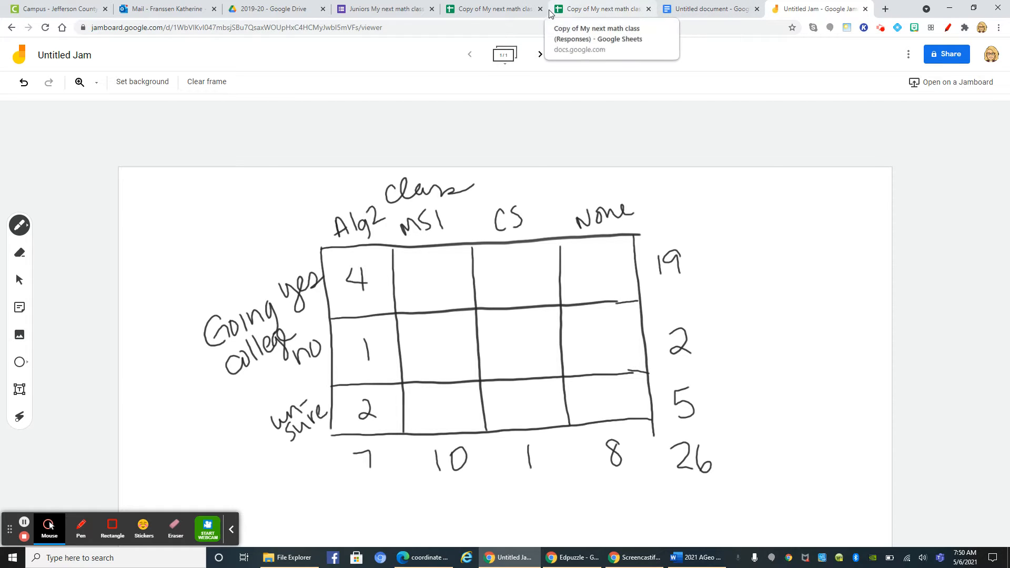
Count college plans for Math of Social Issues in the response sheet and fill the MSI column with yes 9, no 0 and unsure 1
click(489, 11)
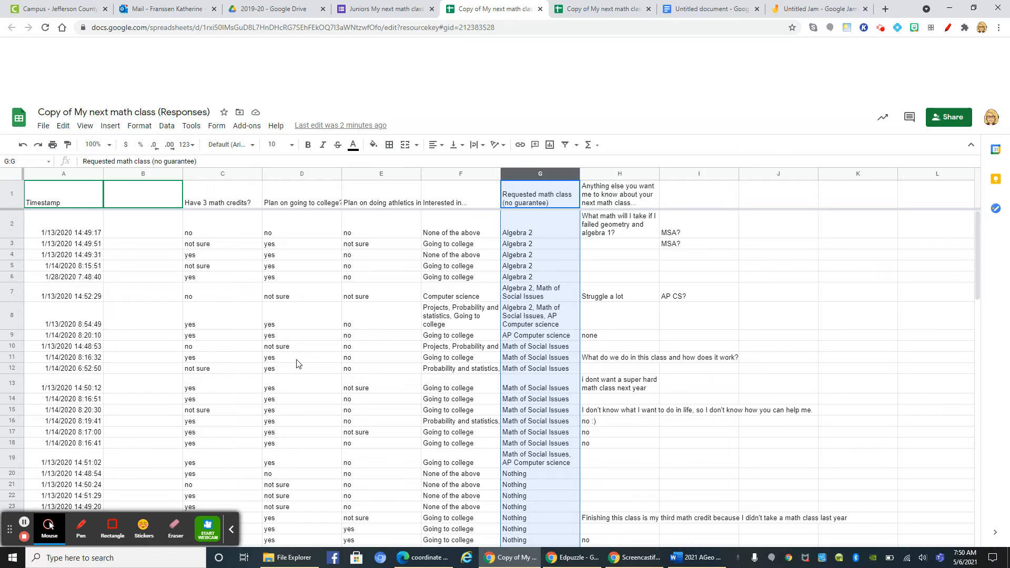
drag(302, 359, 553, 452)
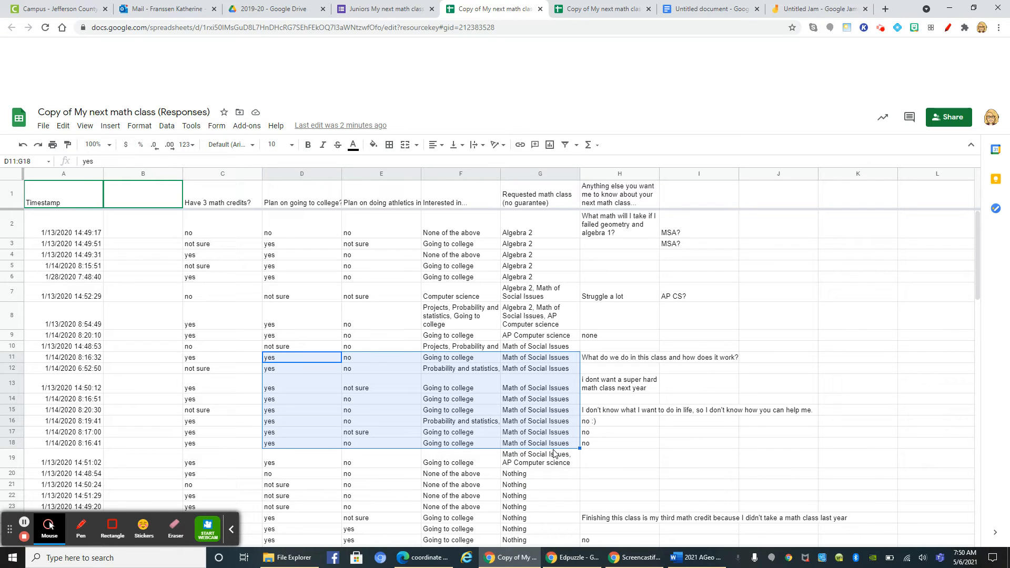
click(806, 11)
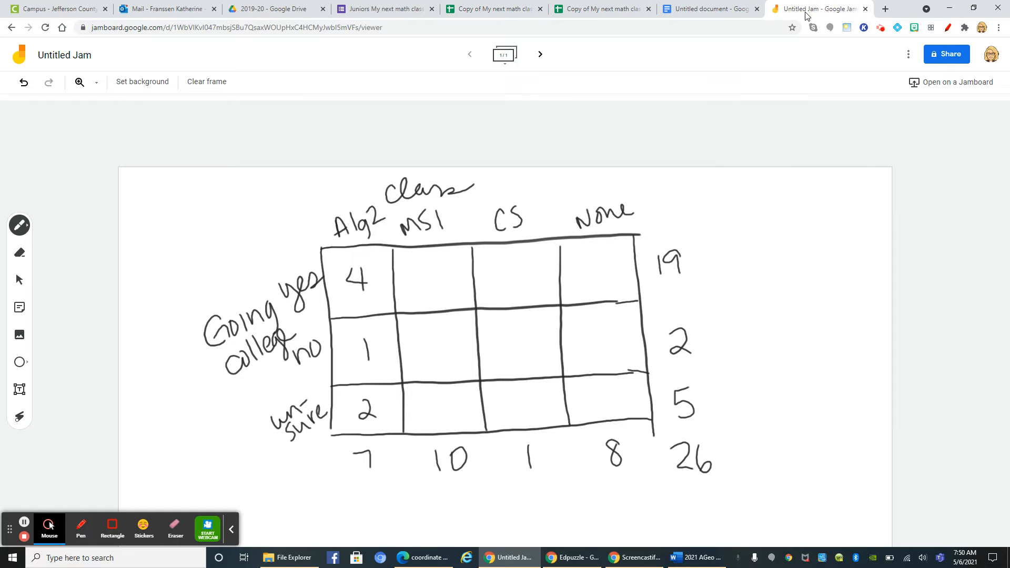
drag(435, 263, 439, 287)
click(497, 10)
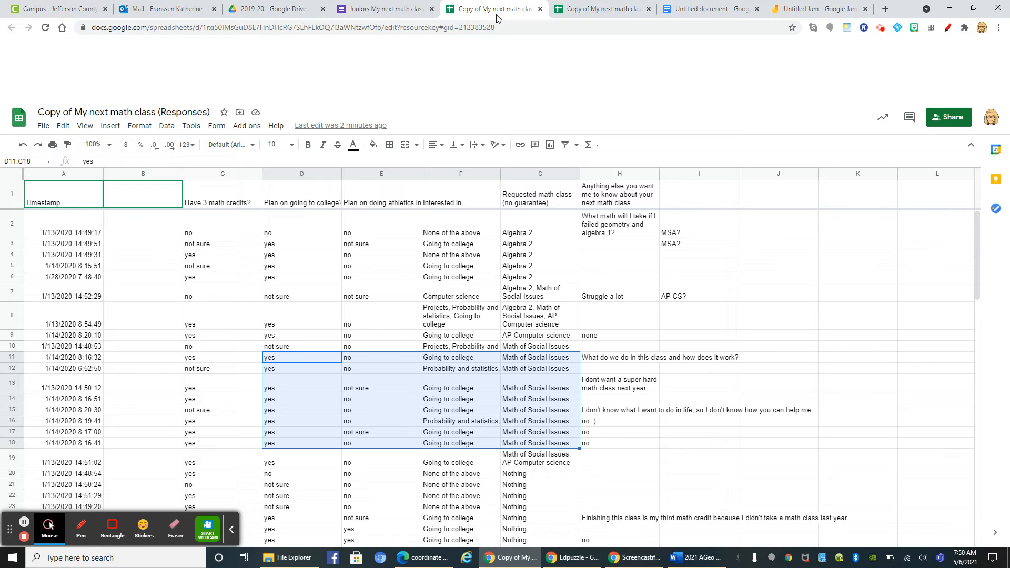
scroll(490, 368, down, 2)
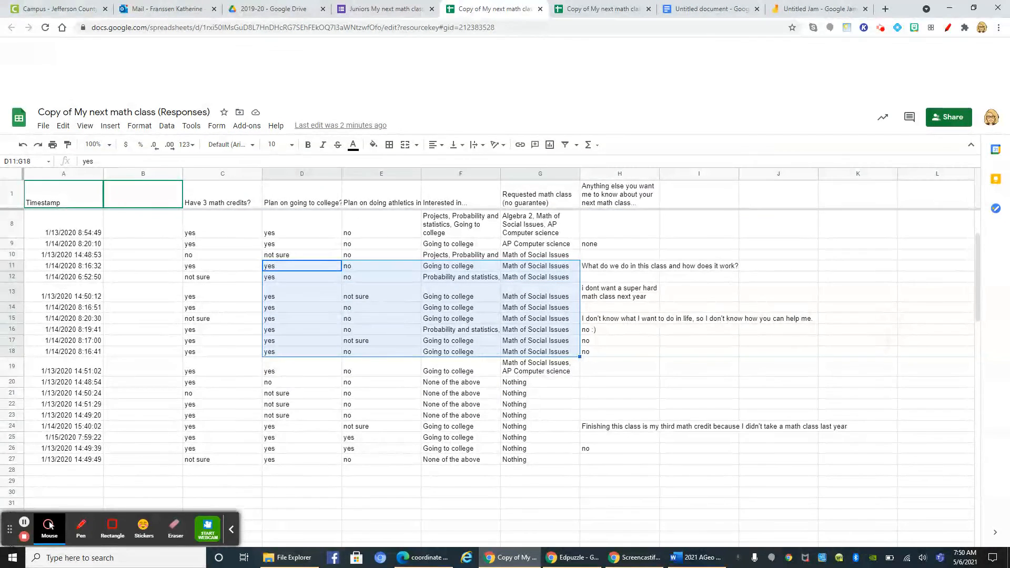
scroll(490, 368, up, 1)
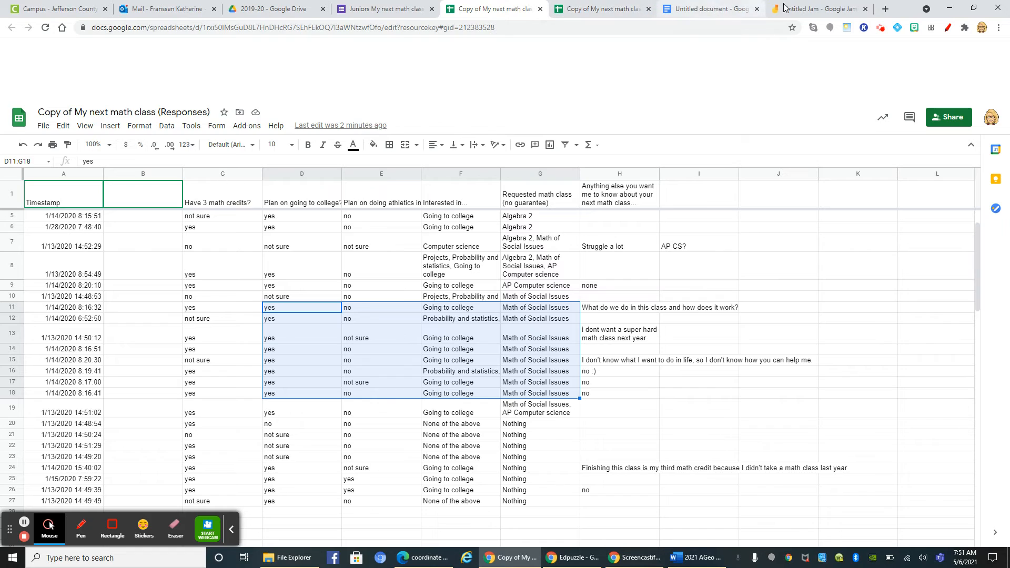
click(803, 8)
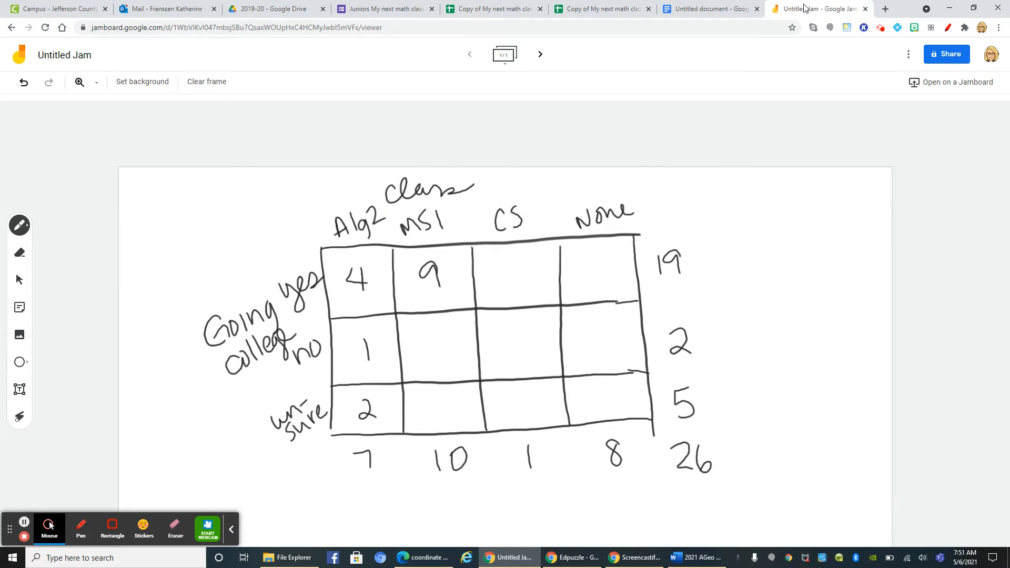
drag(431, 401, 434, 421)
drag(435, 335, 440, 337)
Count college plans for the "Nothing" requests in the response sheet and fill the None column with yes 4, no 1 and unsure 3
click(487, 10)
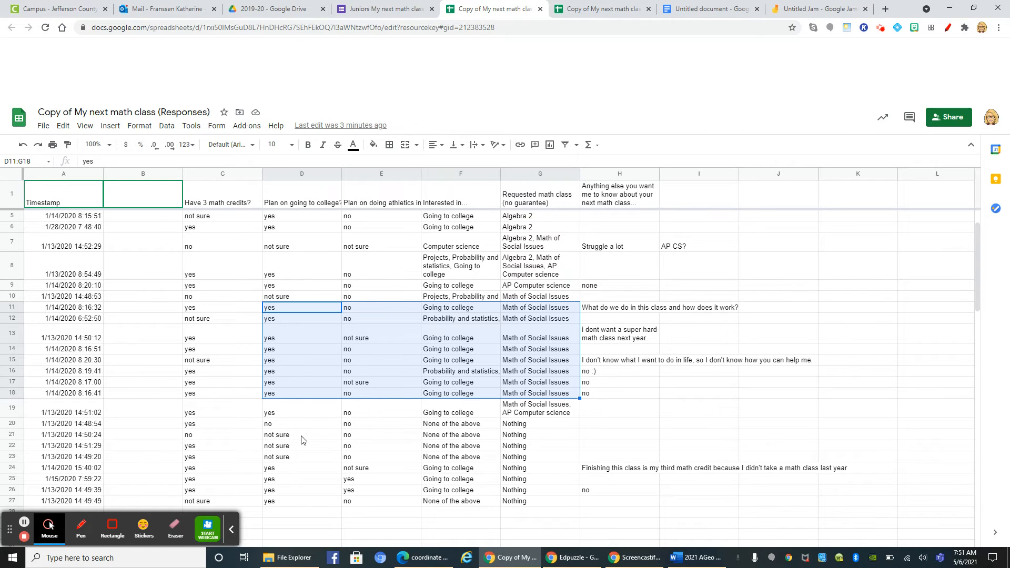
drag(300, 434, 531, 461)
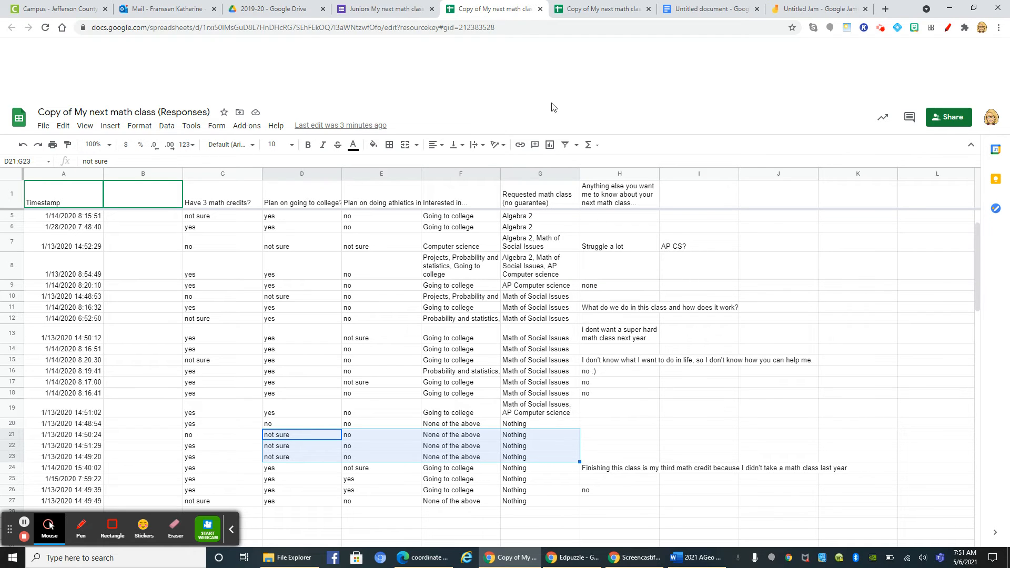
click(806, 9)
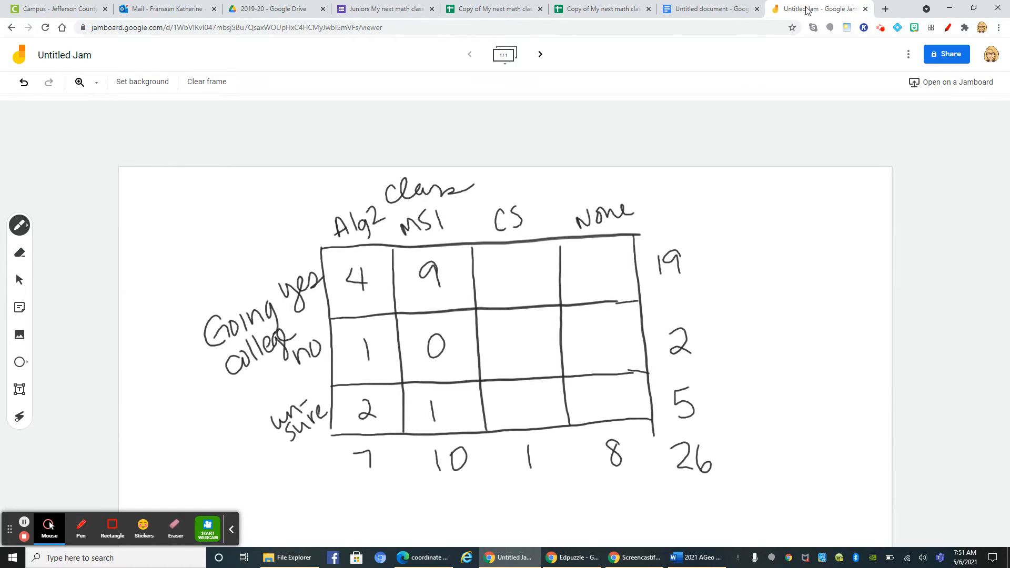
drag(590, 391, 590, 411)
drag(591, 329, 595, 349)
mouse_move(588, 258)
mouse_down()
mouse_move(603, 274)
mouse_move(594, 285)
mouse_up()
Check the AP Computer science request in the response sheet and write 0 in the CS column's no cell
click(596, 13)
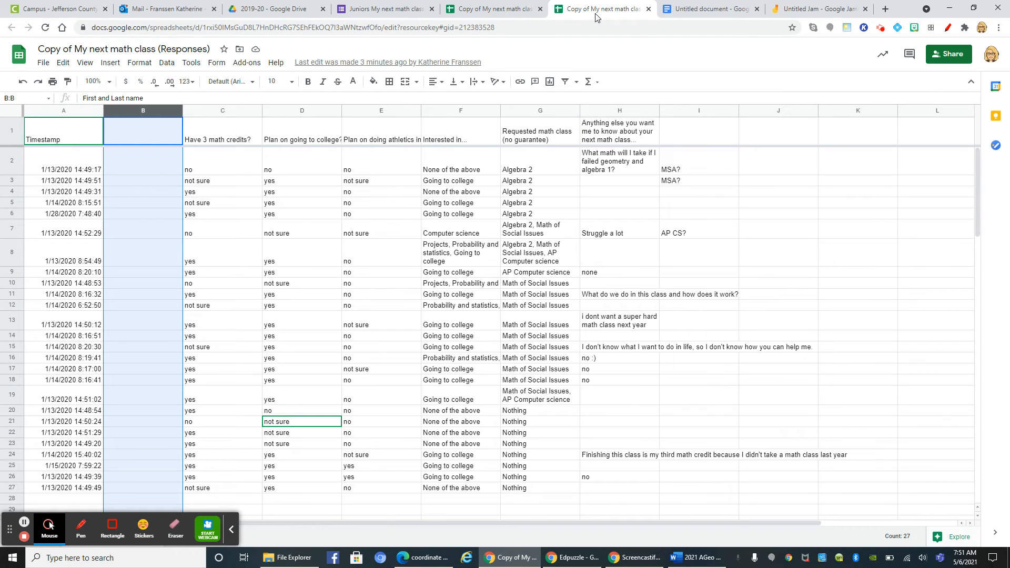
click(798, 10)
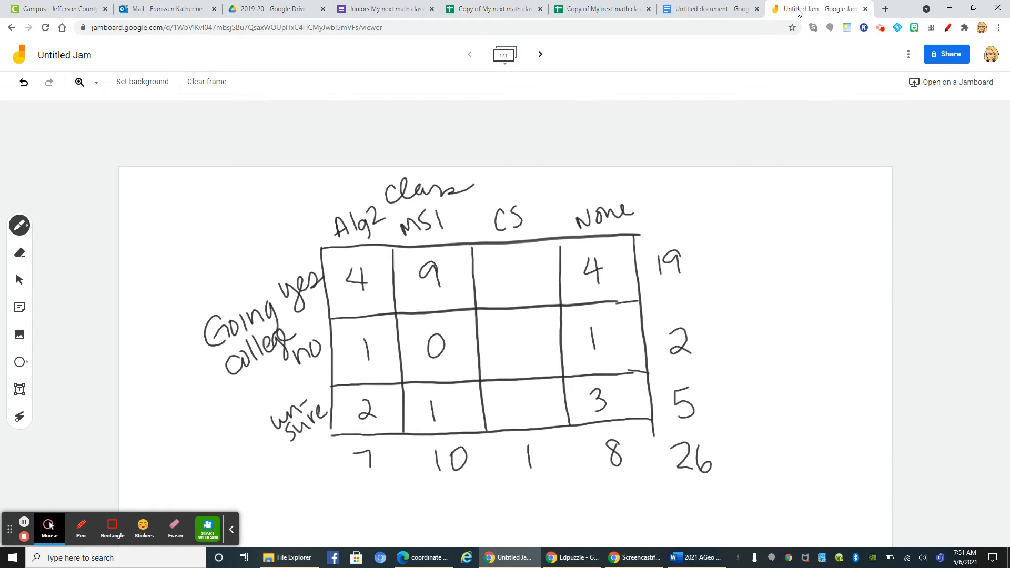
drag(526, 333, 527, 336)
Recheck the responses, erase the Alg2 column's unsure count in the jam and rewrite it as 1
click(577, 12)
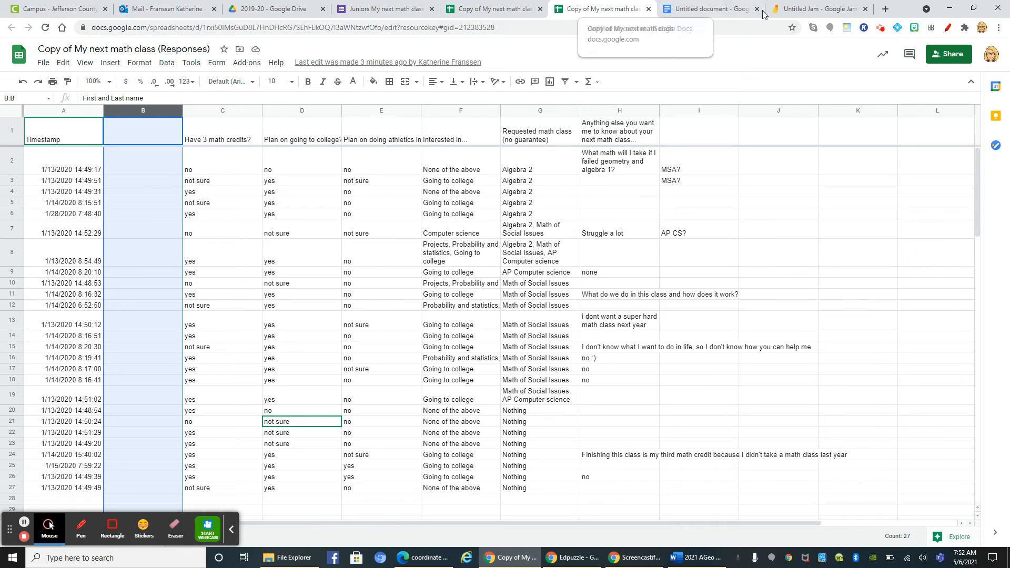
click(808, 11)
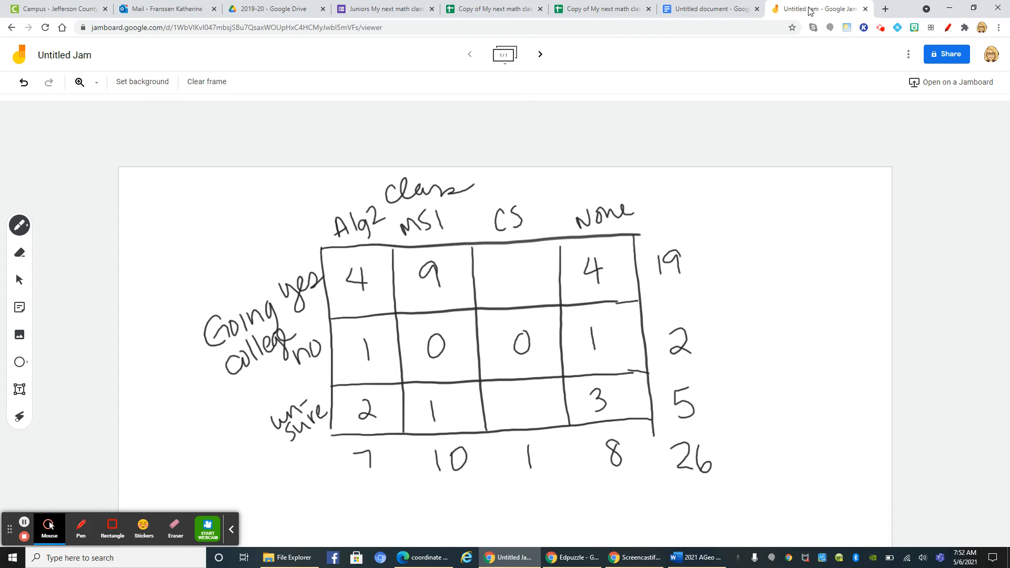
click(20, 253)
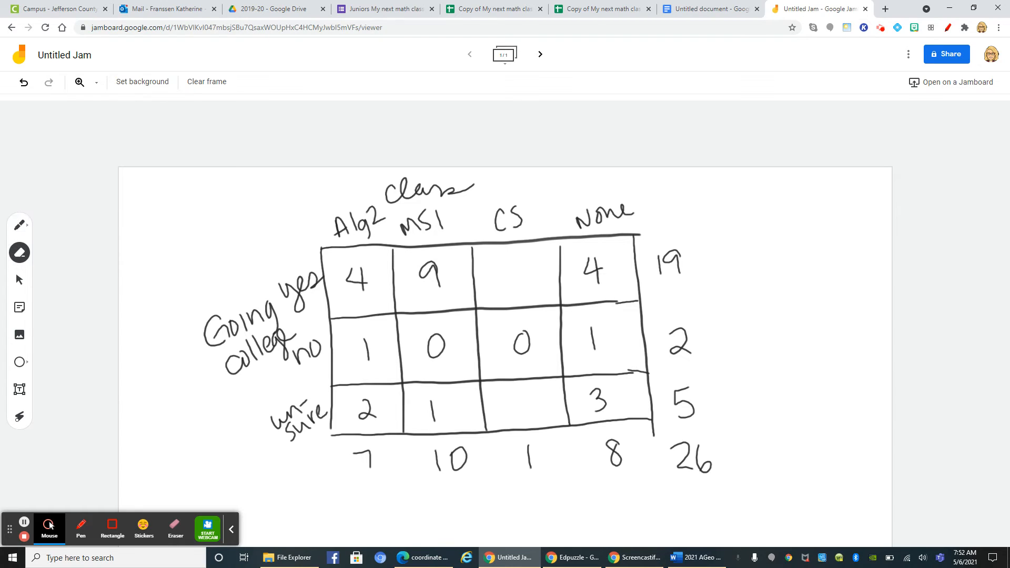
mouse_move(371, 407)
mouse_down()
mouse_move(361, 414)
mouse_move(363, 401)
mouse_move(378, 416)
mouse_move(367, 421)
mouse_up()
click(20, 226)
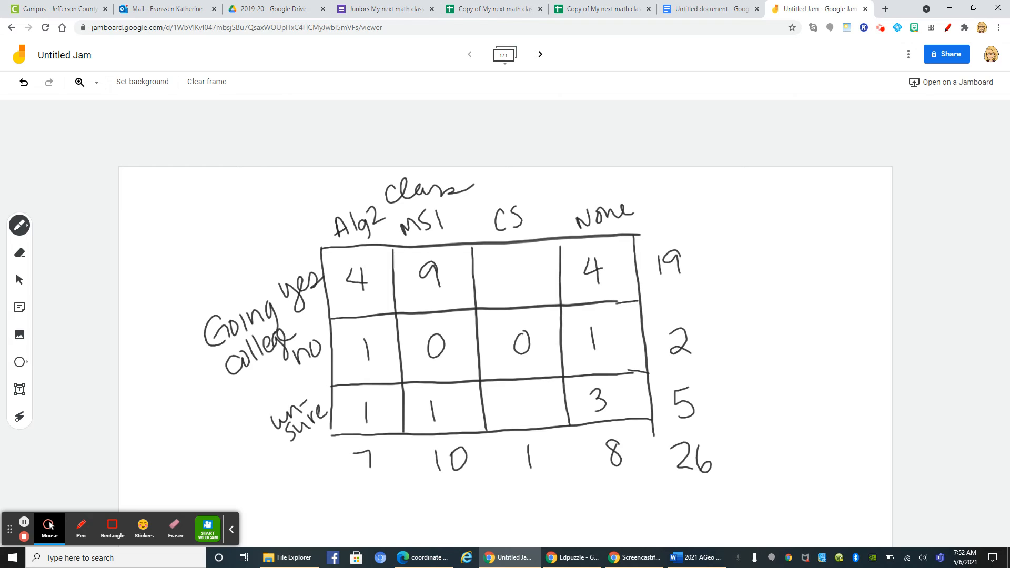
Recheck the Algebra 2 rows in the response sheet, then erase the Alg2 column's yes count in the jam and rewrite it as 3
click(495, 9)
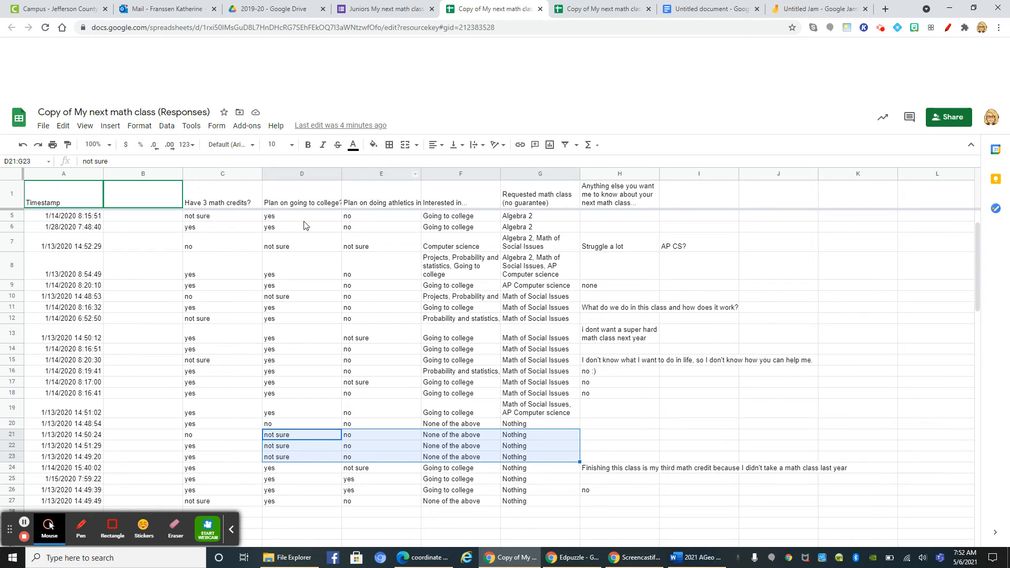
drag(316, 217, 531, 271)
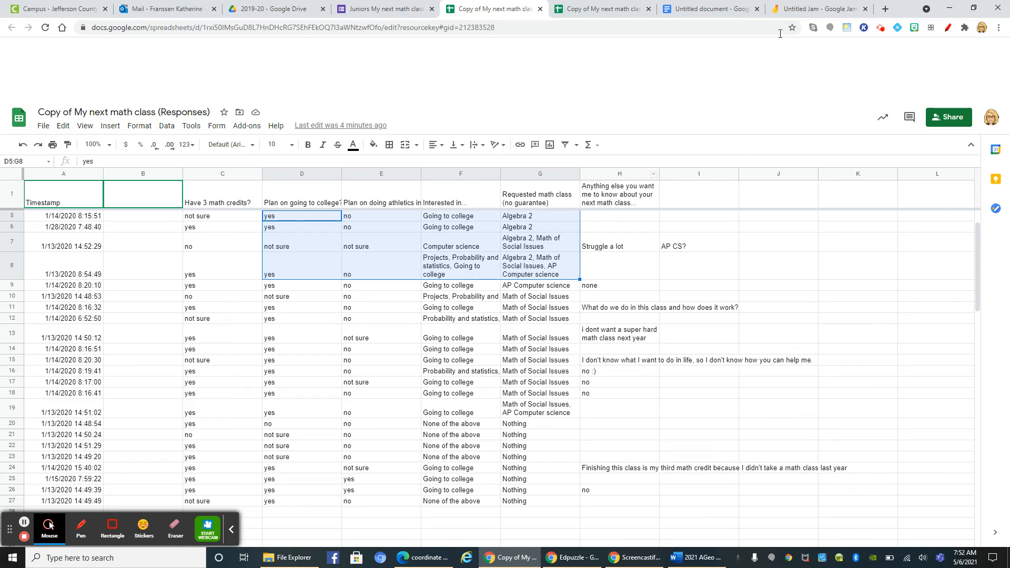
click(799, 11)
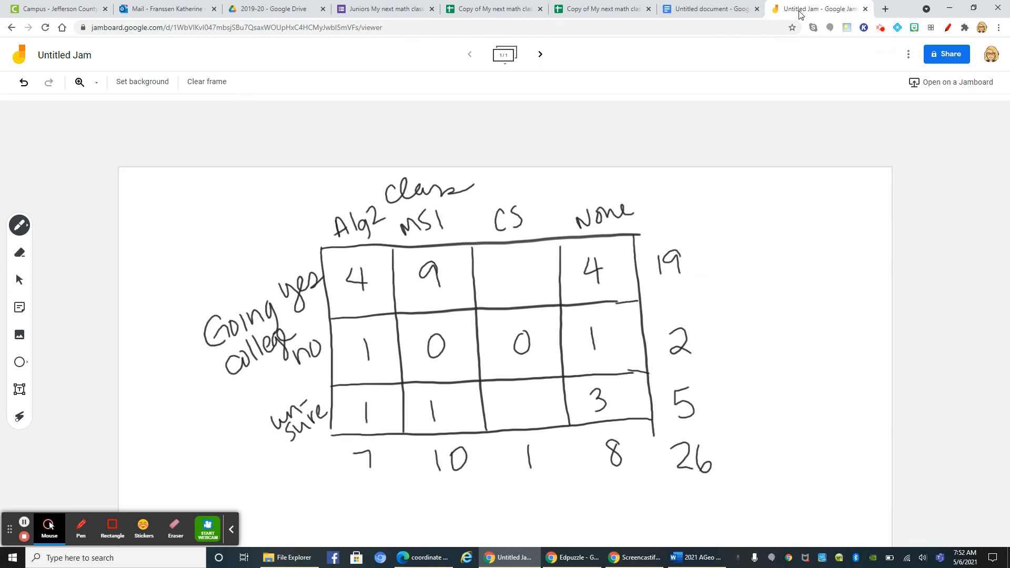
click(19, 252)
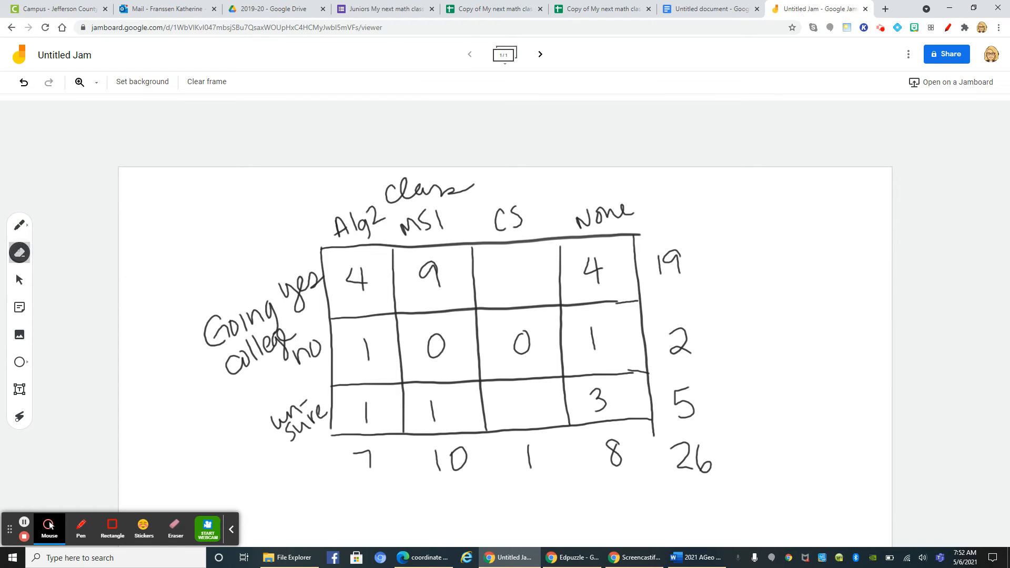
mouse_move(365, 278)
mouse_down()
mouse_move(354, 270)
mouse_move(365, 290)
mouse_move(359, 277)
mouse_move(356, 288)
mouse_up()
click(19, 225)
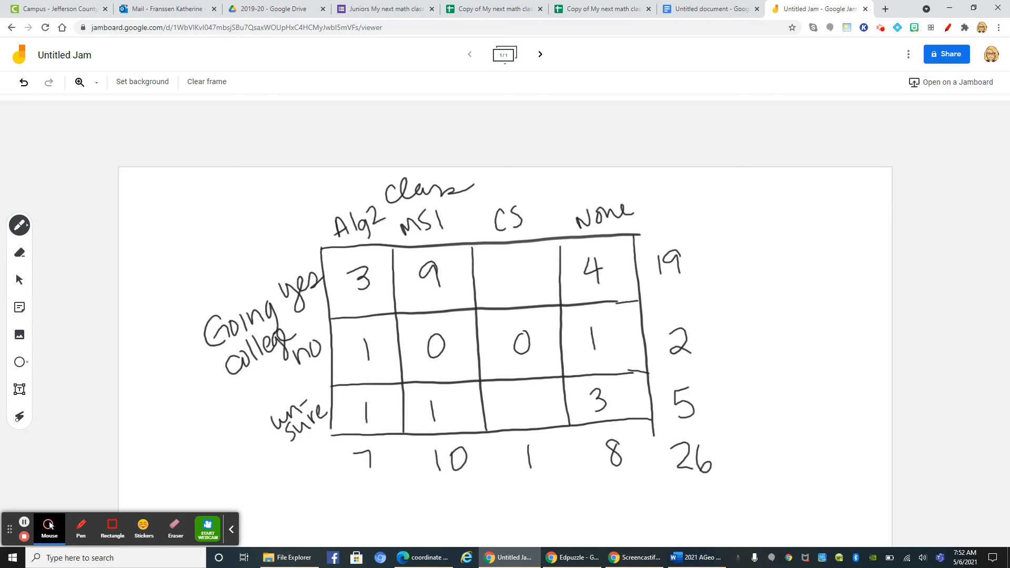
Complete the CS column with 0 in the unsure cell and 1 in the yes cell
drag(530, 395, 531, 398)
drag(518, 264, 520, 284)
Write the probability expressions P(A) and P(A|C) beside the table, one below the other
drag(712, 200, 715, 229)
mouse_move(712, 203)
mouse_down()
mouse_move(746, 230)
mouse_move(755, 213)
mouse_move(773, 226)
mouse_up()
mouse_move(715, 240)
mouse_down()
mouse_move(716, 271)
mouse_move(717, 258)
mouse_move(742, 272)
mouse_move(762, 257)
mouse_move(799, 260)
mouse_move(807, 278)
mouse_up()
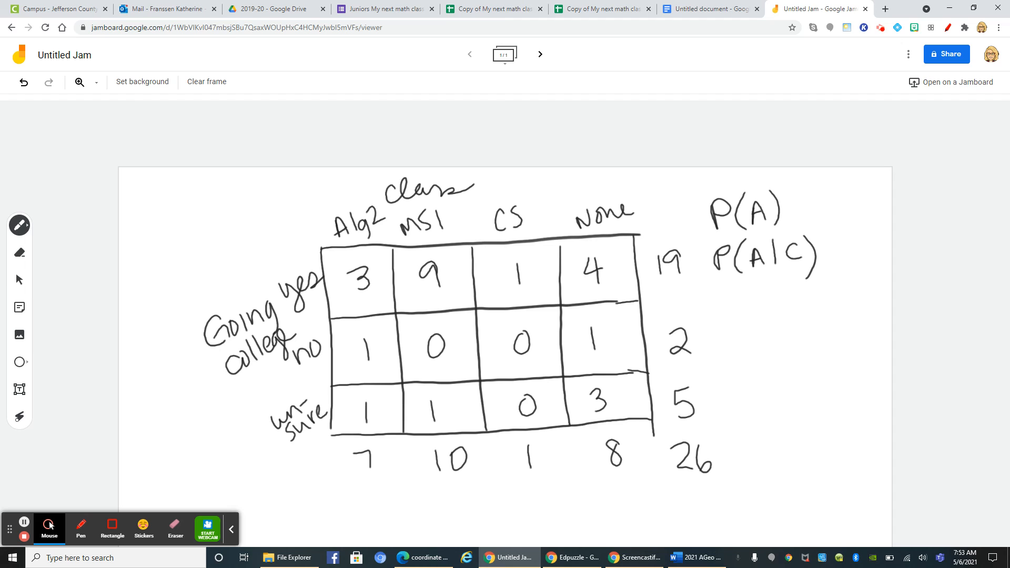
Write P(A) as the fraction 7/26 and underline the Alg2 total 7 and the grand total 26
drag(789, 206, 800, 205)
drag(791, 212, 802, 212)
drag(811, 182, 824, 223)
drag(830, 208, 826, 219)
drag(359, 486, 378, 479)
drag(690, 474, 705, 478)
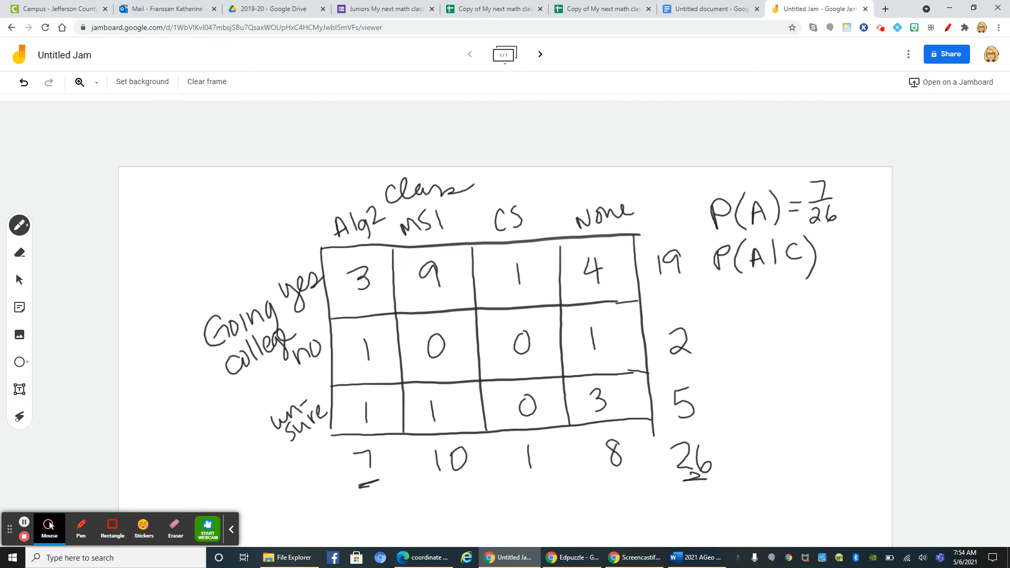
Add the decimal value = 0.27 after the P(A) fraction
click(839, 200)
click(840, 208)
drag(854, 197, 882, 206)
click(864, 206)
Underline the Alg2 yes count 3 and the yes row total 19, and write P(A|C) as the fraction 3/17
drag(361, 299, 376, 297)
drag(672, 280, 684, 278)
drag(824, 243, 832, 242)
mouse_move(825, 248)
mouse_down()
mouse_move(839, 232)
mouse_move(837, 251)
mouse_move(849, 251)
mouse_up()
drag(838, 259, 848, 271)
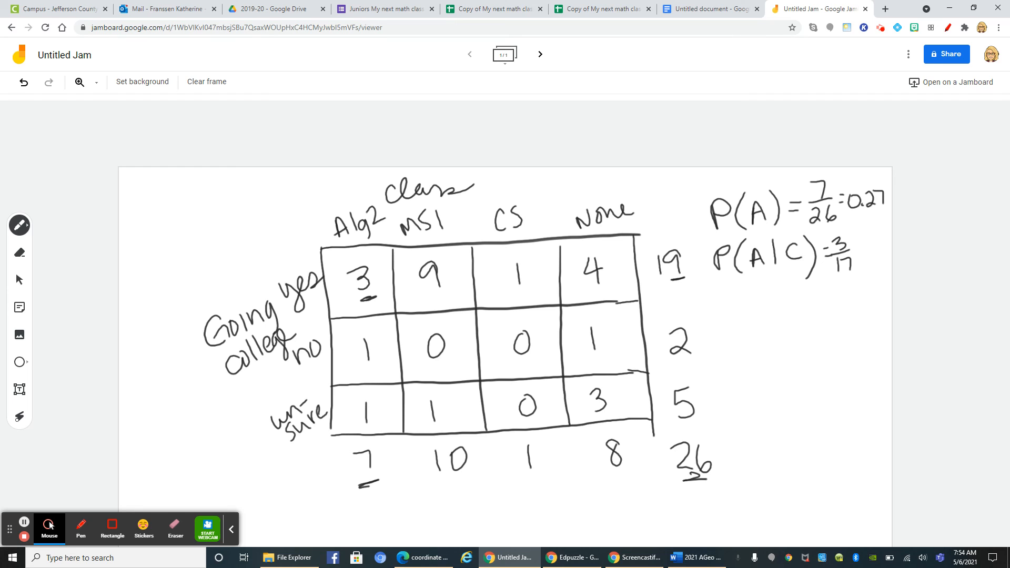
Write the decimal value = 0.18 below the P(A|C) fraction
drag(820, 295, 827, 296)
mouse_move(820, 301)
mouse_down()
mouse_move(839, 292)
mouse_move(859, 301)
mouse_move(868, 286)
mouse_up()
click(849, 303)
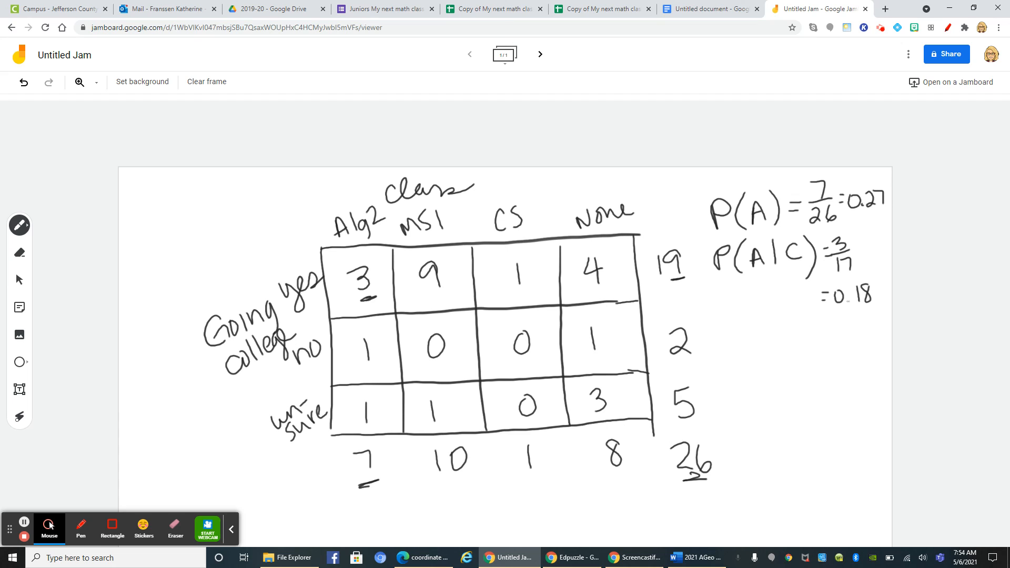